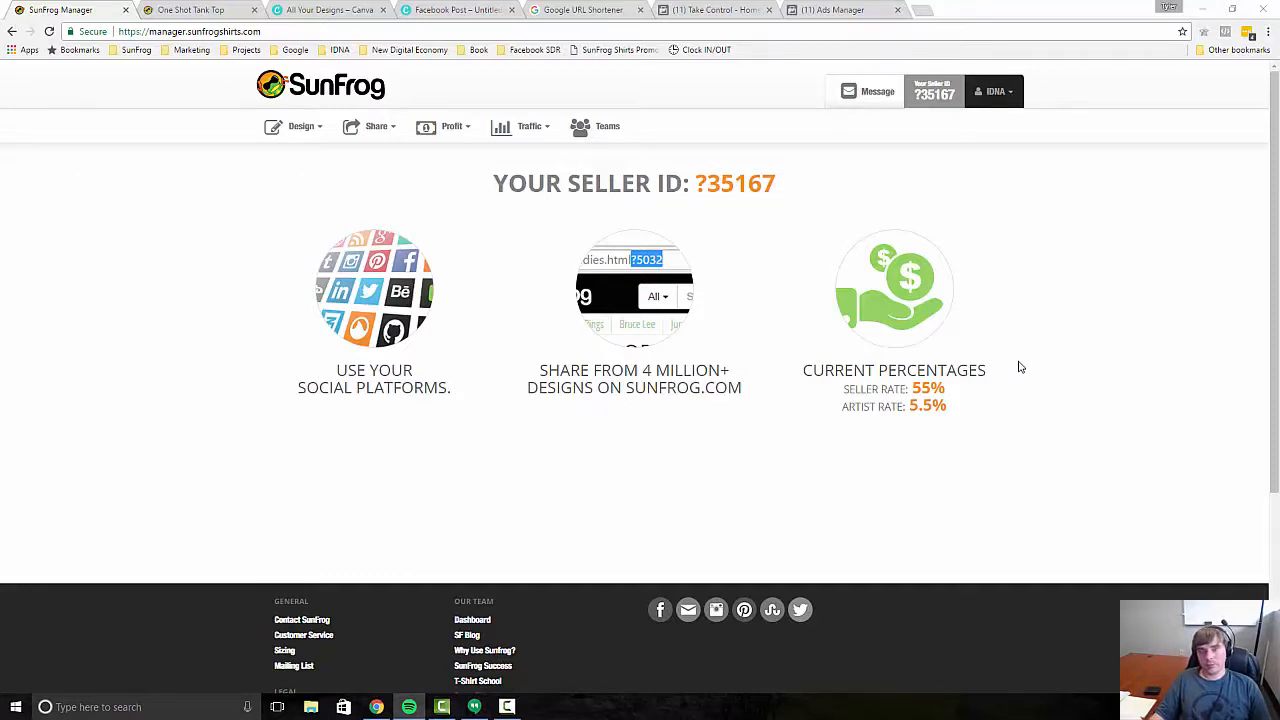
- Open the One Shot Tank Top from the managed designs and examine its product link with the seller ID
{"action": "left_click", "coordinate": [322, 130]}
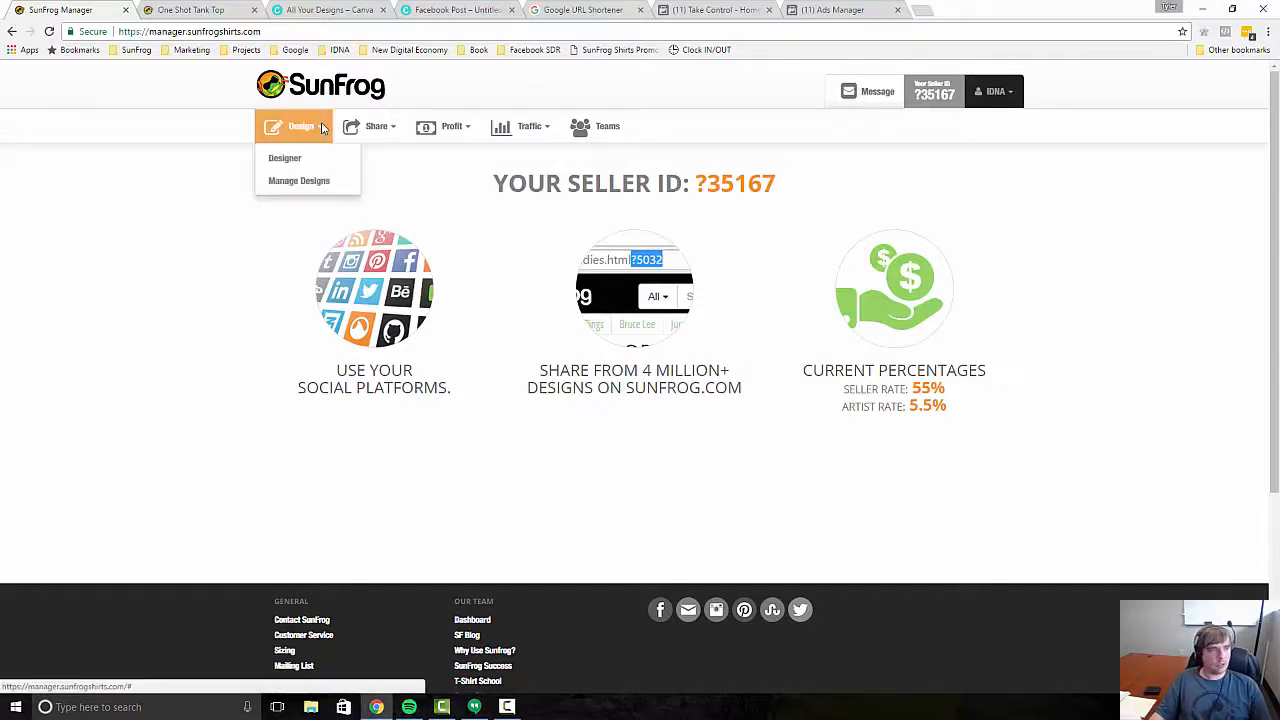
{"action": "left_click", "coordinate": [314, 181]}
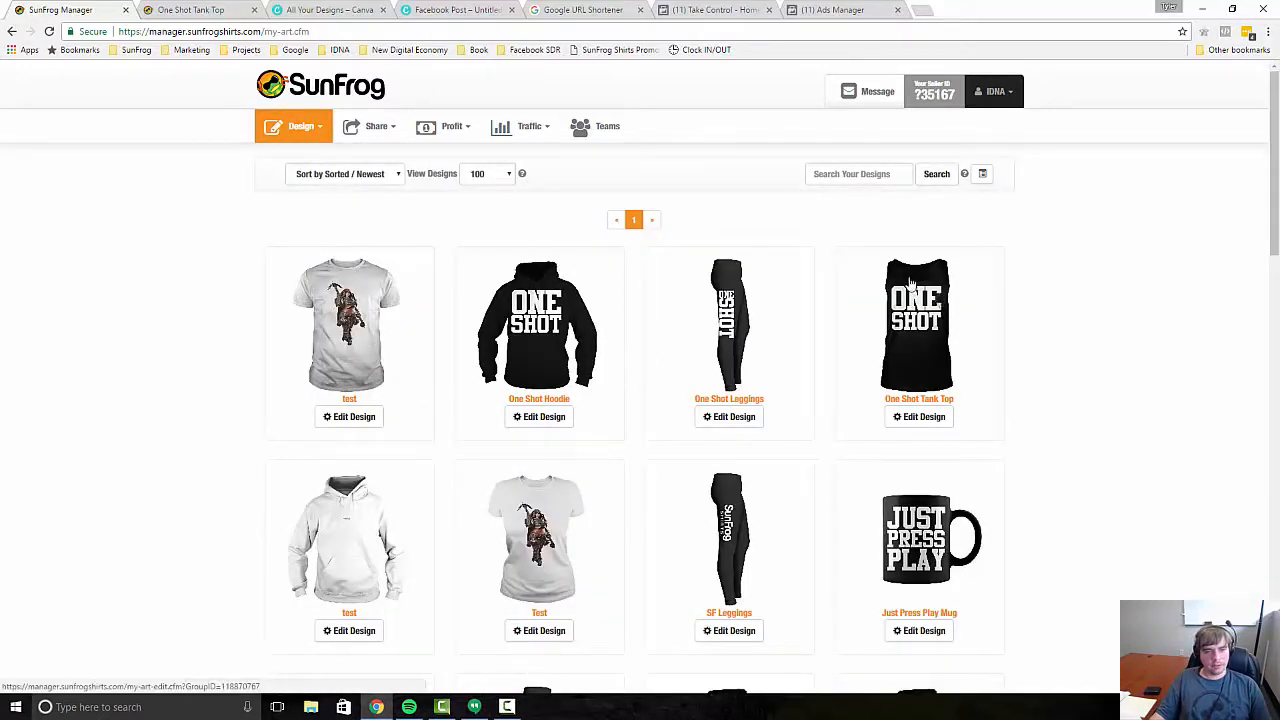
{"action": "left_click", "coordinate": [921, 360]}
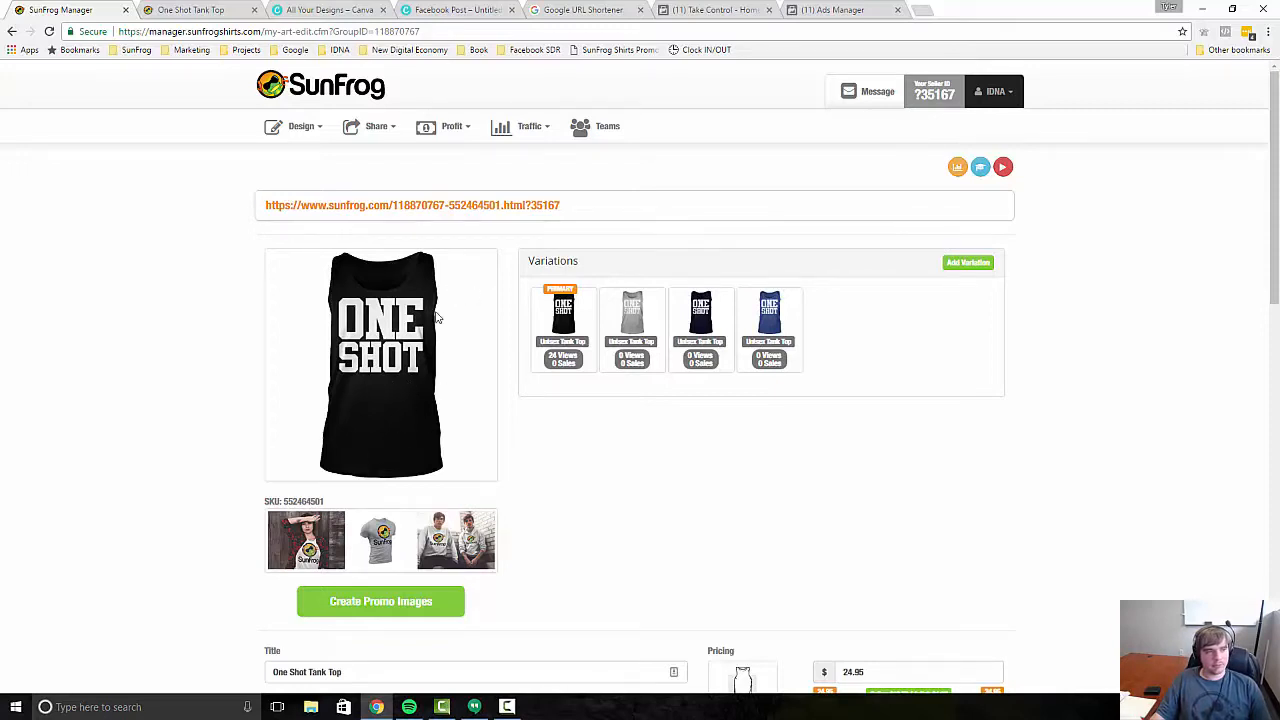
{"action": "left_click_drag", "start_coordinate": [589, 204], "coordinate": [527, 204]}
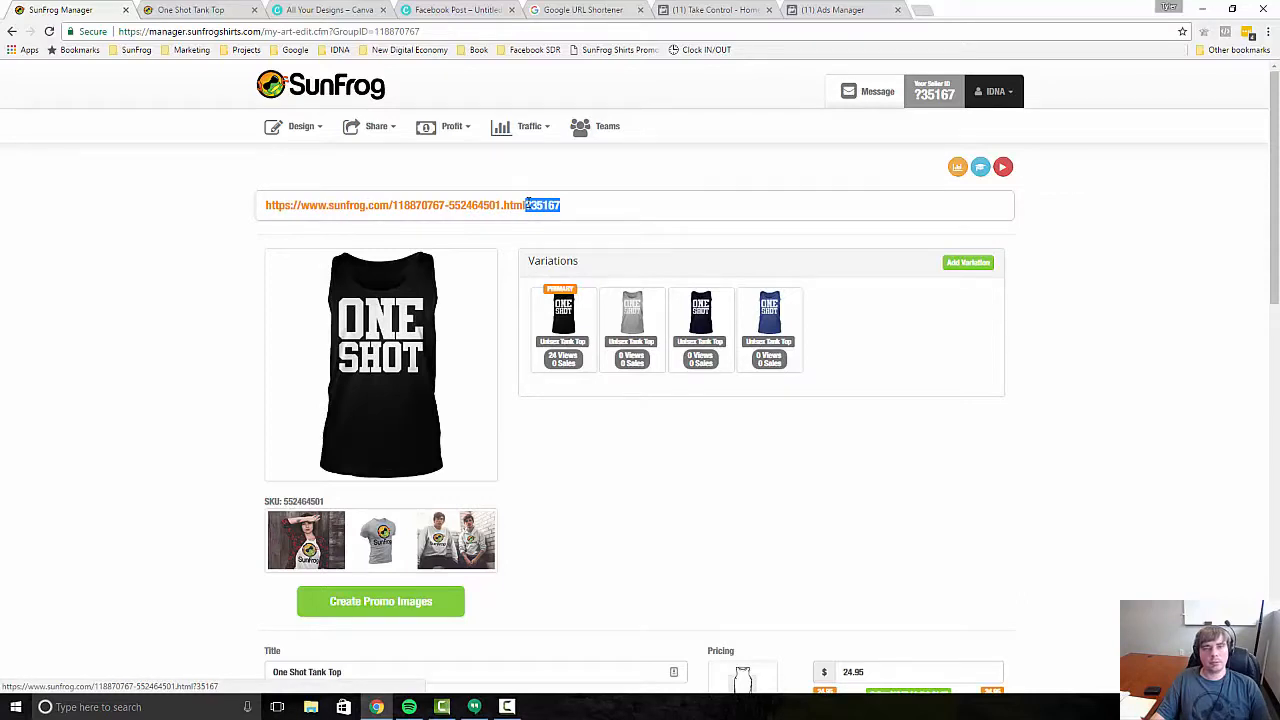
{"action": "left_click_drag", "start_coordinate": [527, 204], "coordinate": [262, 204]}
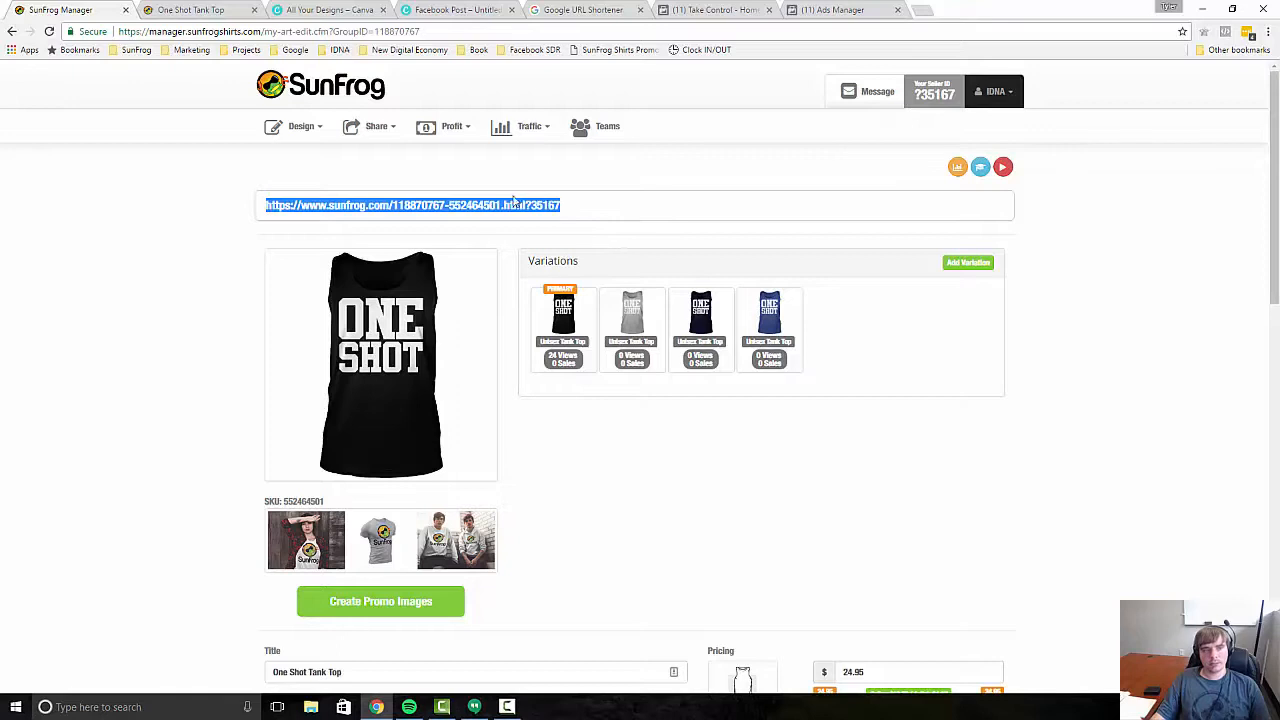
{"action": "left_click", "coordinate": [197, 252]}
- Examine the One Shot Tank Top product page and its URL, and the One Shot Facebook post graphic in Canva
{"action": "left_click", "coordinate": [229, 15]}
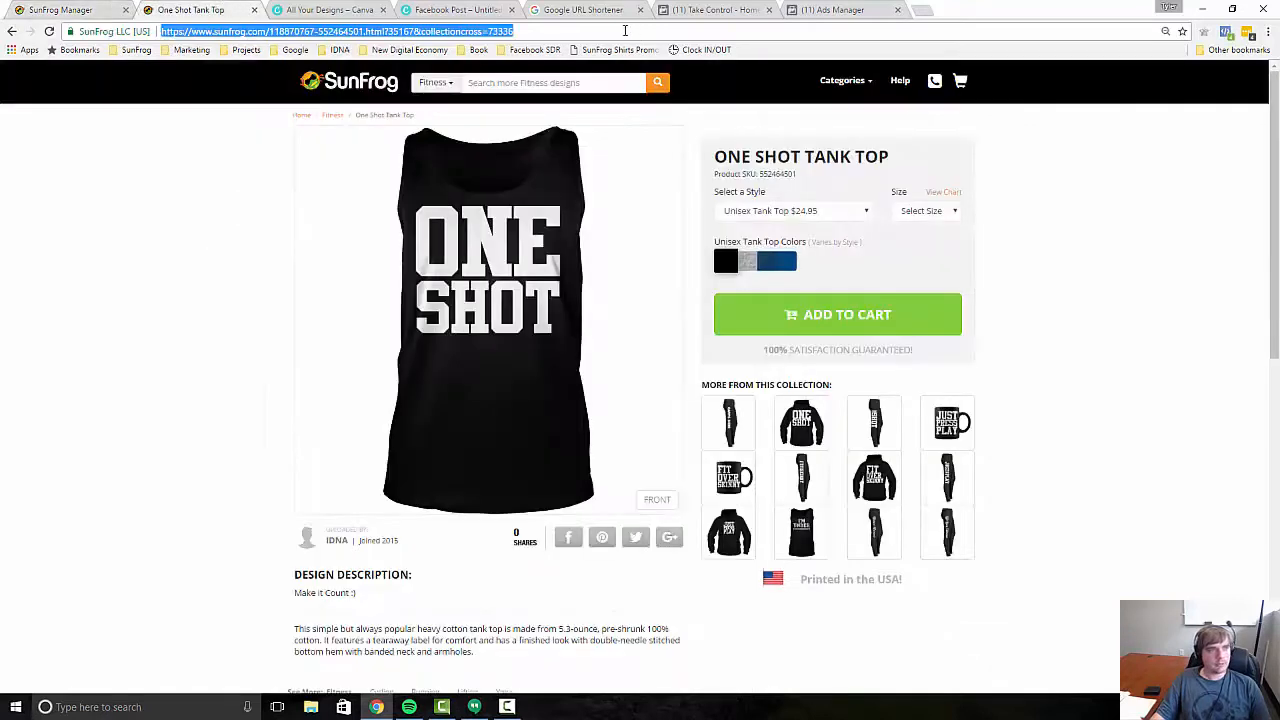
{"action": "left_click", "coordinate": [626, 31]}
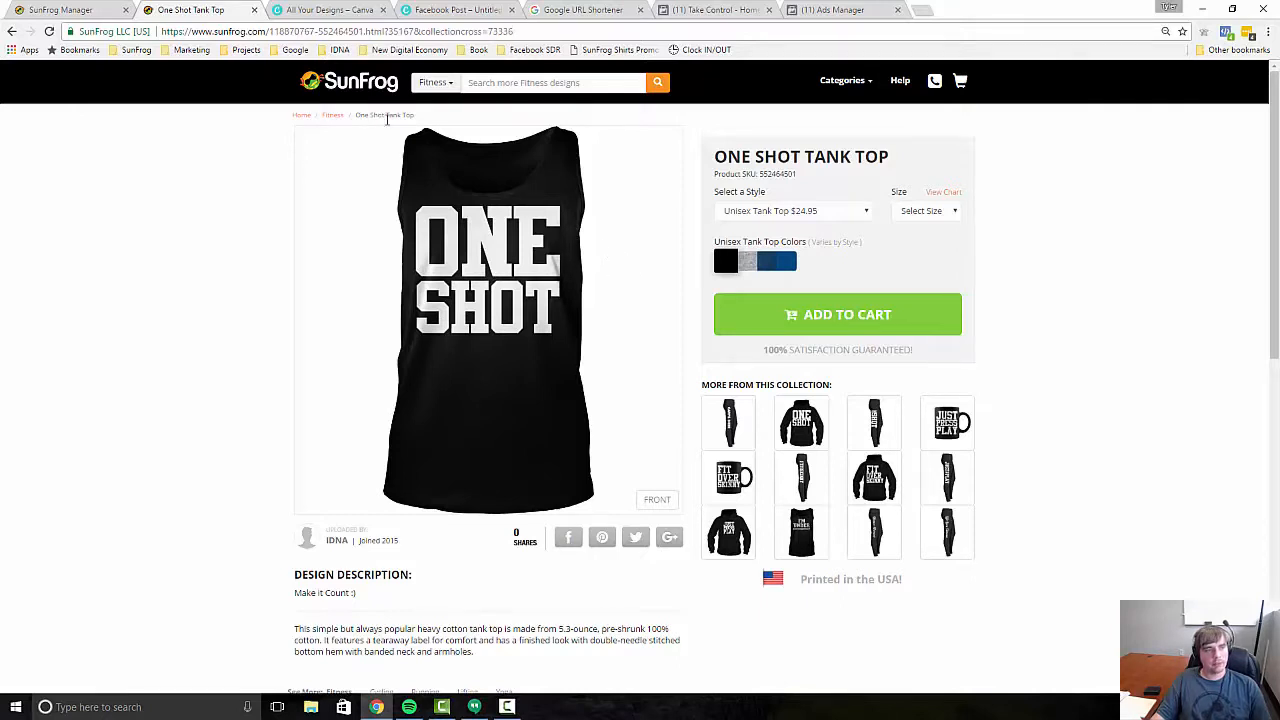
{"action": "left_click", "coordinate": [356, 12]}
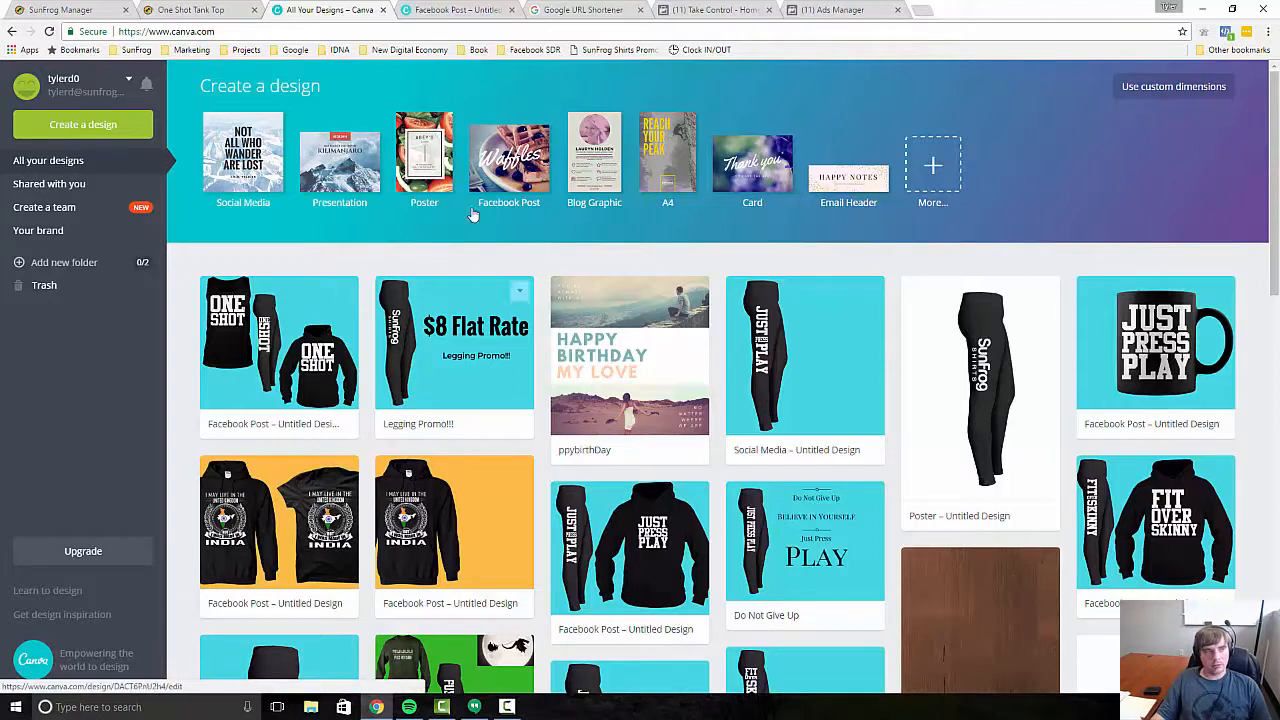
{"action": "left_click", "coordinate": [452, 12]}
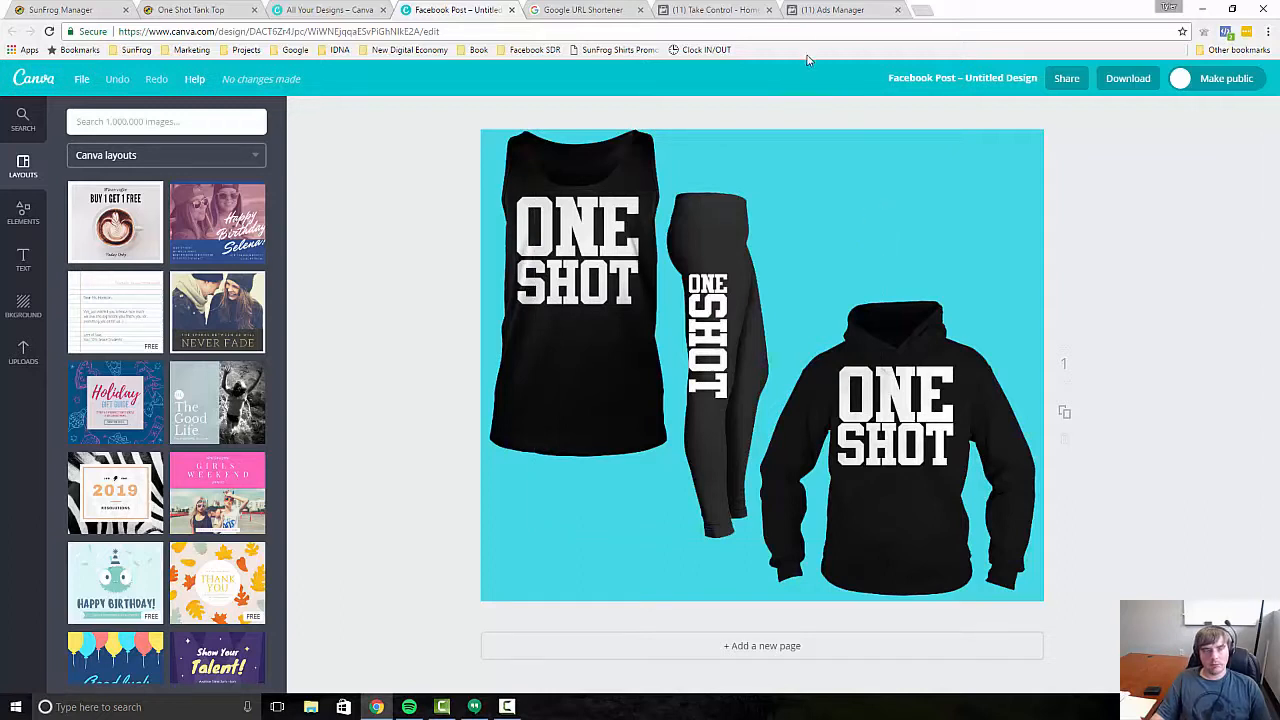
- Switch to Google URL Shortener and copy the short URL goo.gl/BWChFh for the One Shot Tank Top product link
{"action": "left_click", "coordinate": [584, 12]}
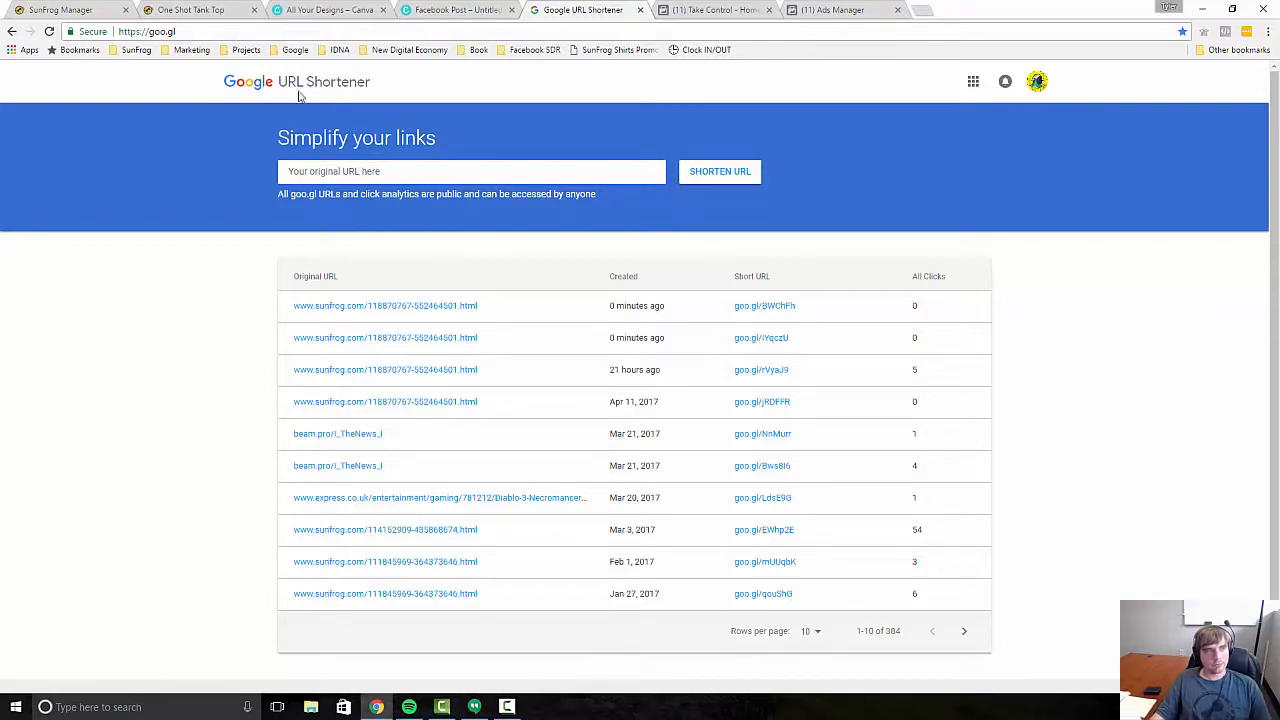
{"action": "left_click", "coordinate": [80, 10]}
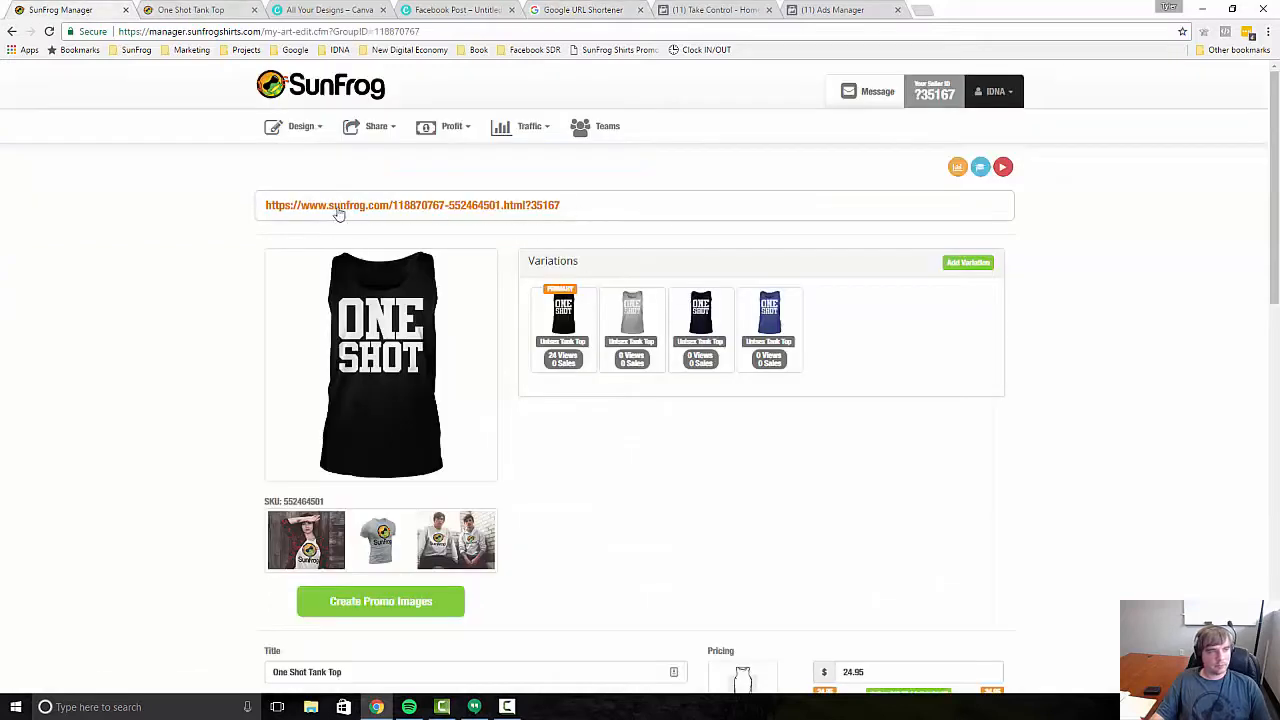
{"action": "left_click", "coordinate": [588, 12]}
{"action": "mouse_move", "coordinate": [828, 316]}
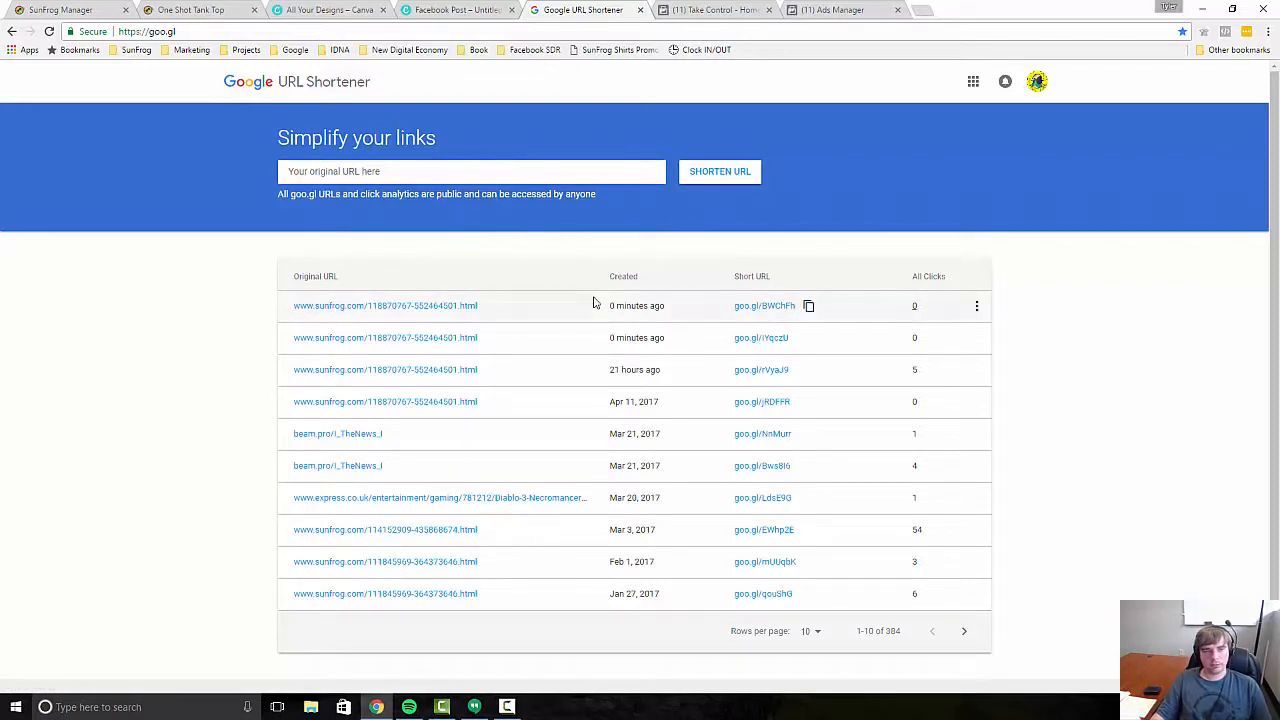
{"action": "left_click", "coordinate": [808, 307]}
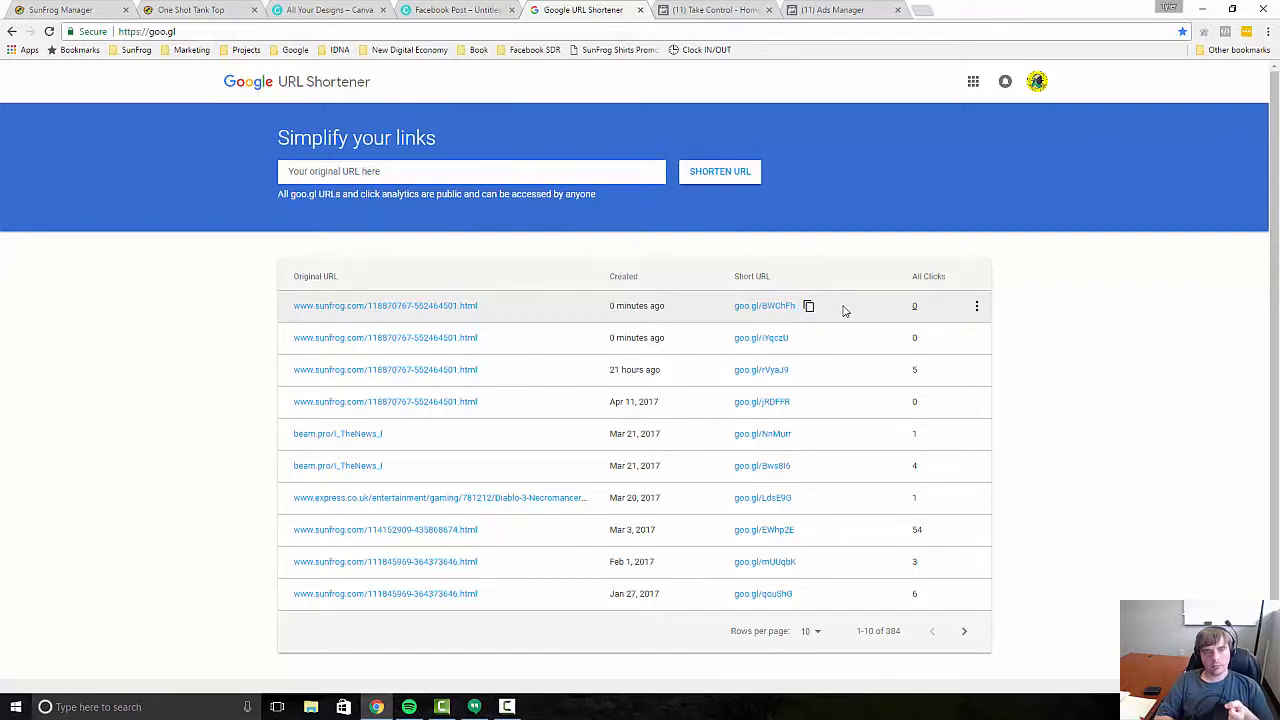
- Delete the existing One Shot product post from the Take Control Facebook page
{"action": "left_click", "coordinate": [830, 12]}
{"action": "left_click", "coordinate": [715, 10]}
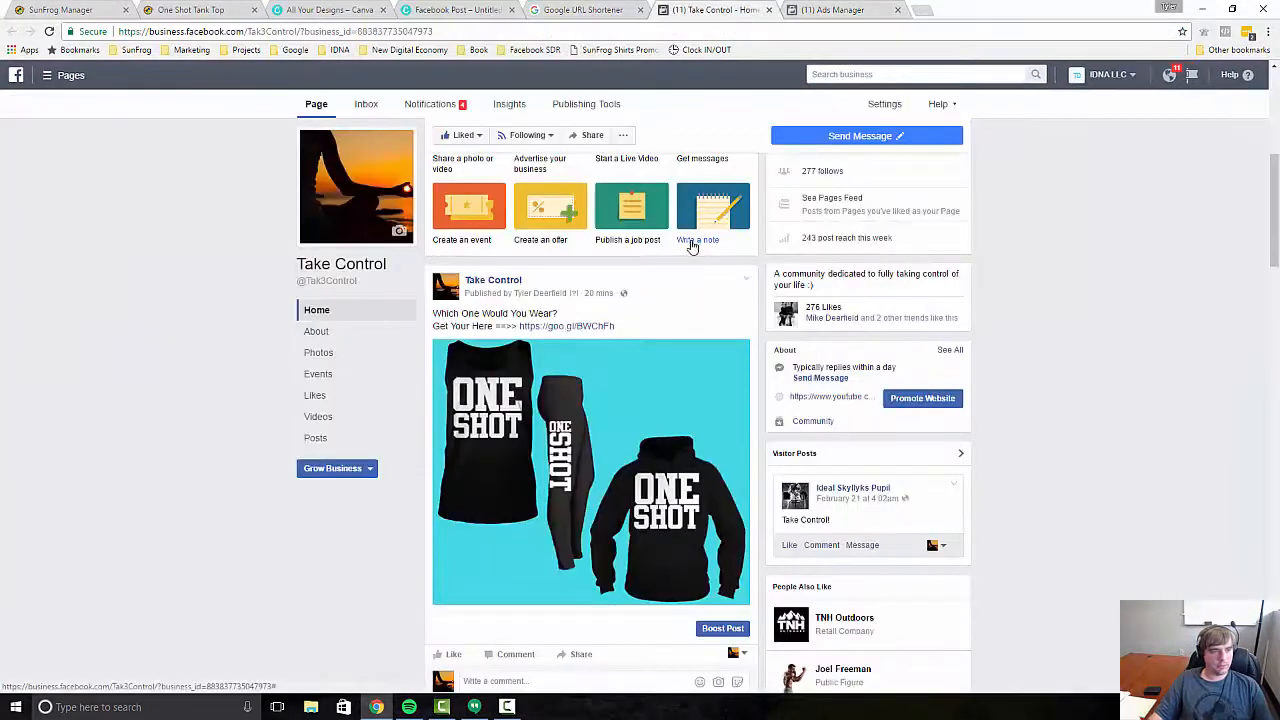
{"action": "scroll", "coordinate": [624, 415], "scroll_direction": "down", "scroll_amount": 2}
{"action": "scroll", "coordinate": [624, 415], "scroll_direction": "up", "scroll_amount": 2}
{"action": "left_click", "coordinate": [745, 280]}
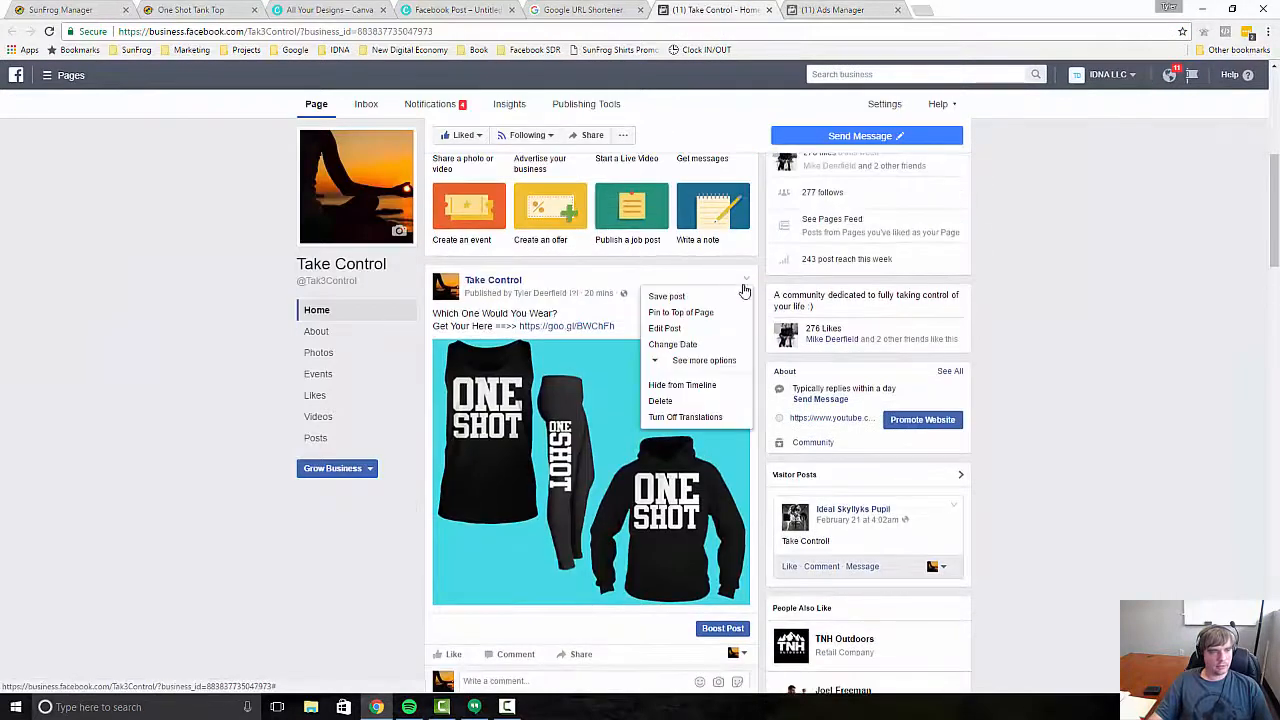
{"action": "left_click", "coordinate": [687, 400]}
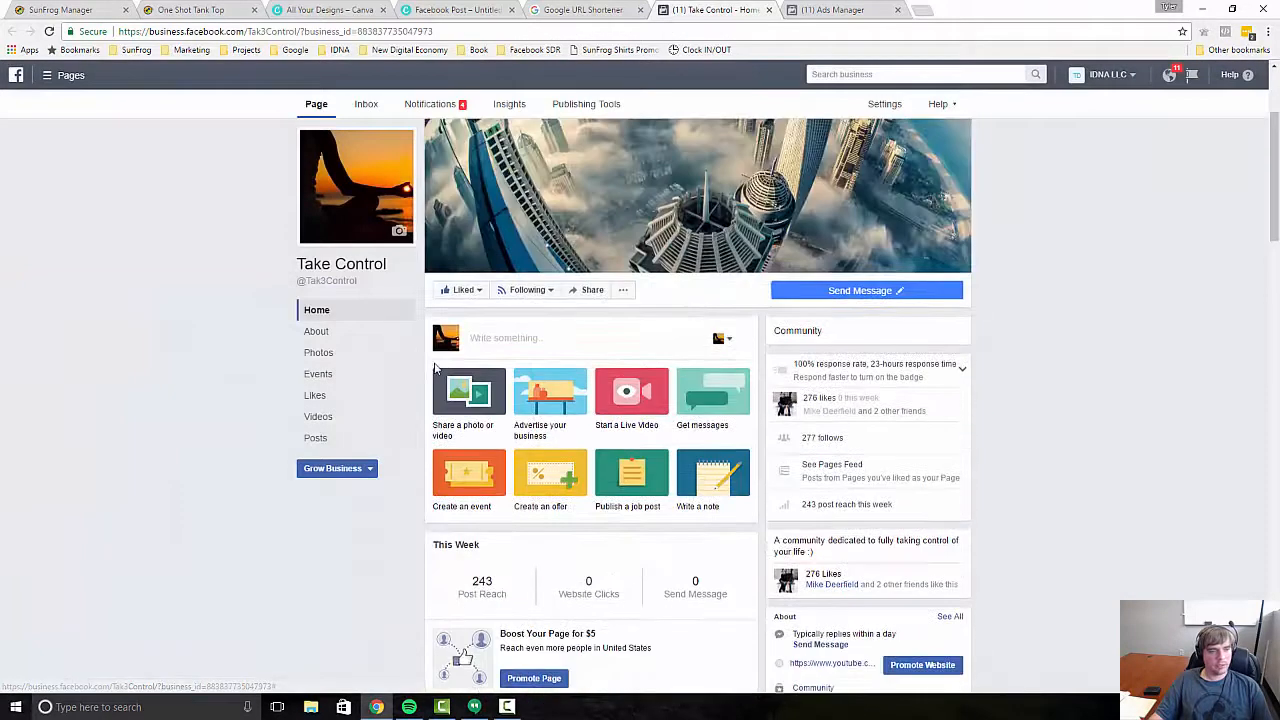
- Start a new post on the Take Control page and attach the oneshotcanva image from the Desktop
{"action": "left_click", "coordinate": [554, 346]}
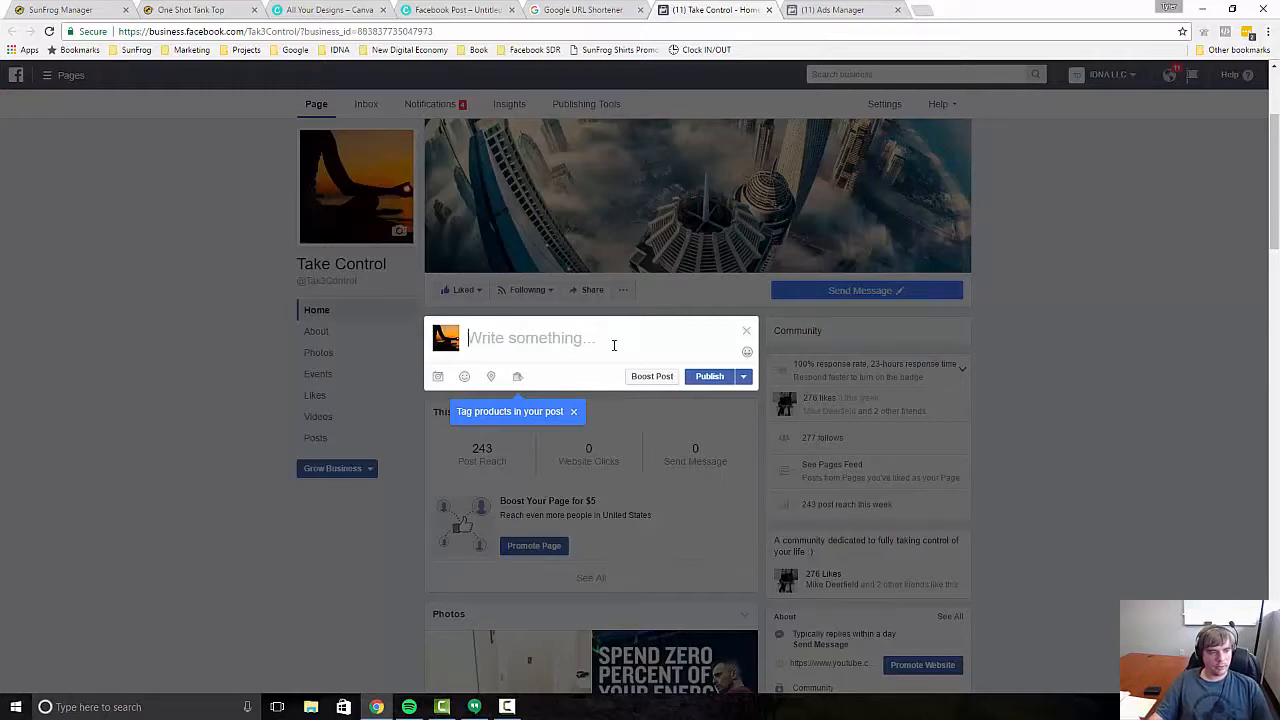
{"action": "left_click", "coordinate": [437, 376]}
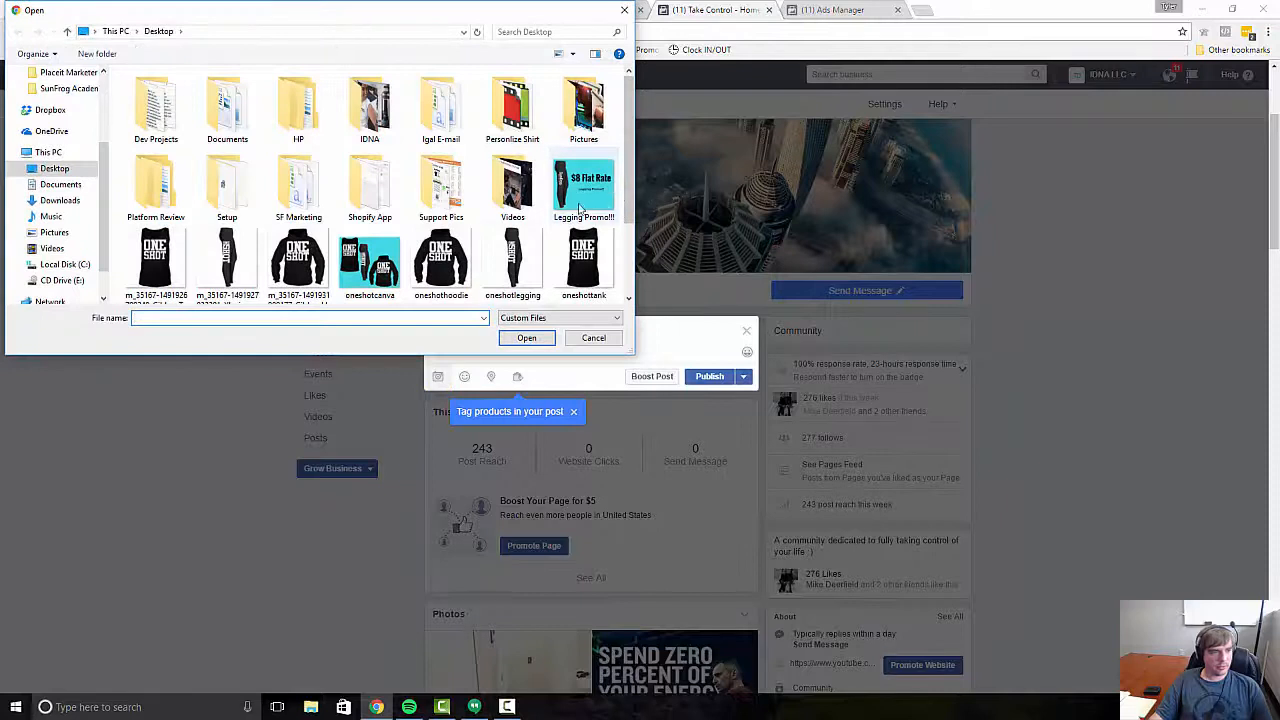
{"action": "double_click", "coordinate": [382, 262]}
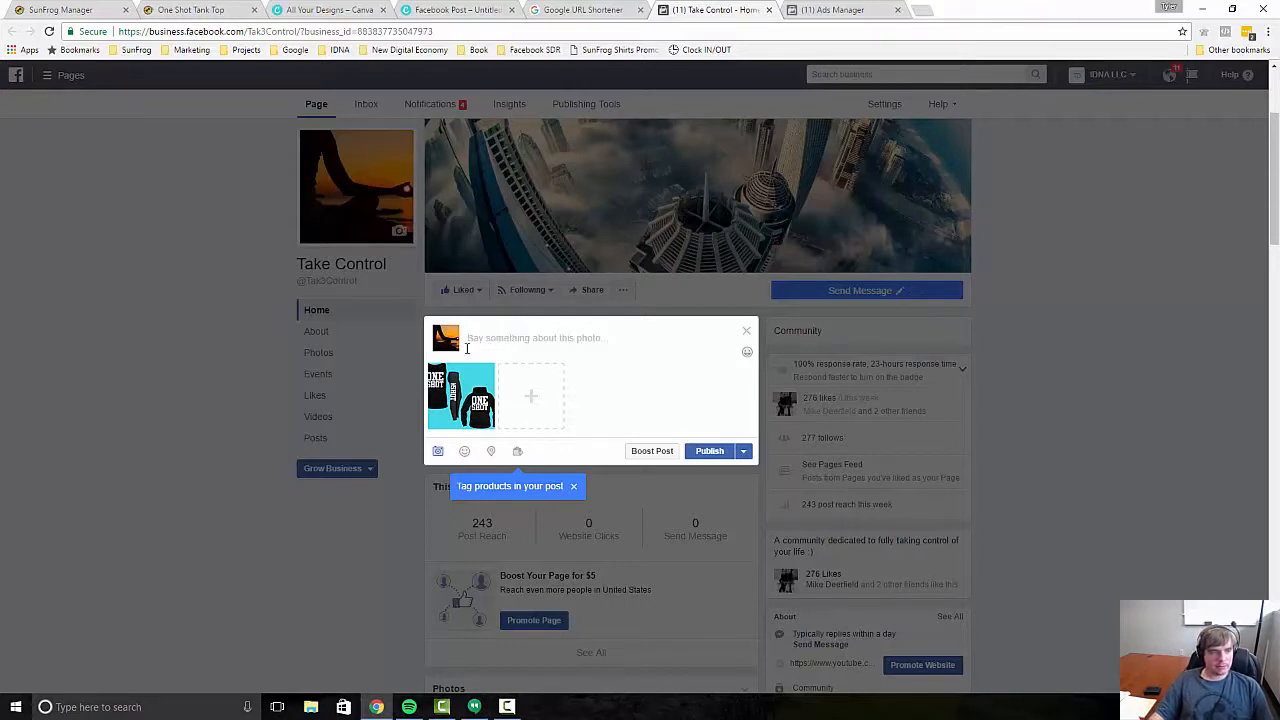
{"action": "mouse_move", "coordinate": [459, 372]}
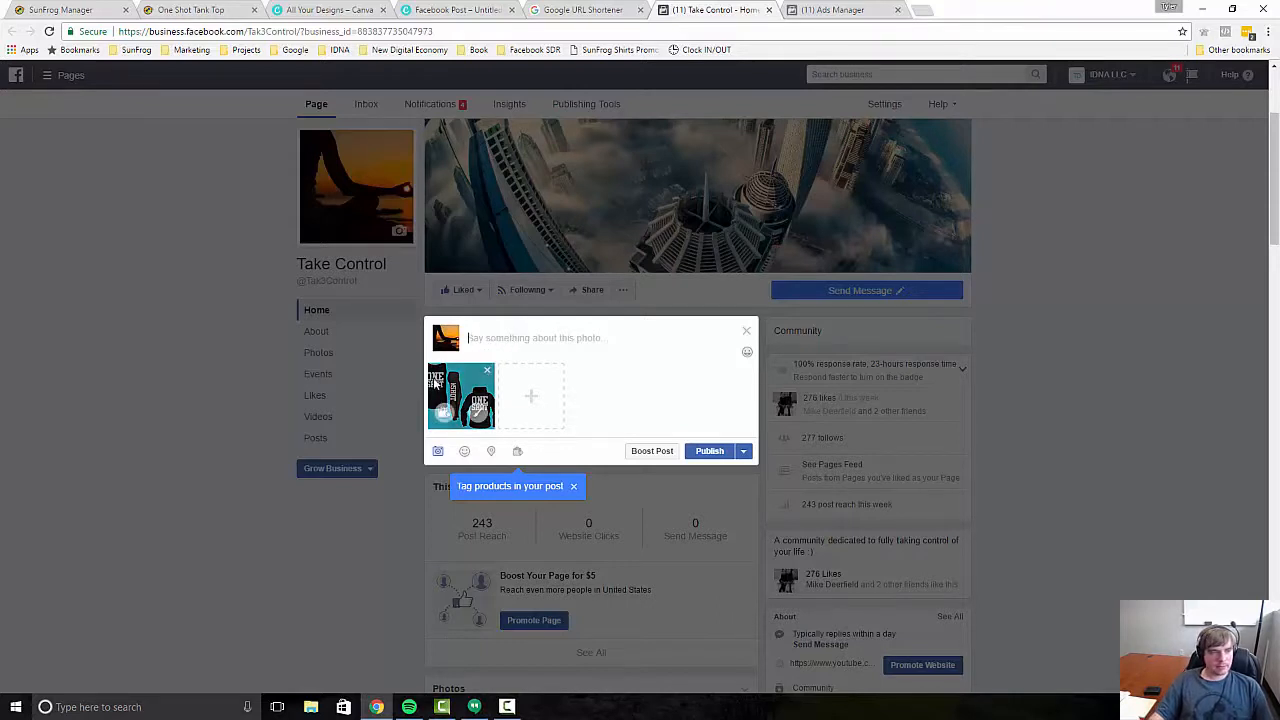
- Write the post text "Which One Would You Wear?" with a second line "Get Yours Here ==>>" followed by the copied short link
{"action": "left_click", "coordinate": [588, 342]}
{"action": "type", "text": "Which "}
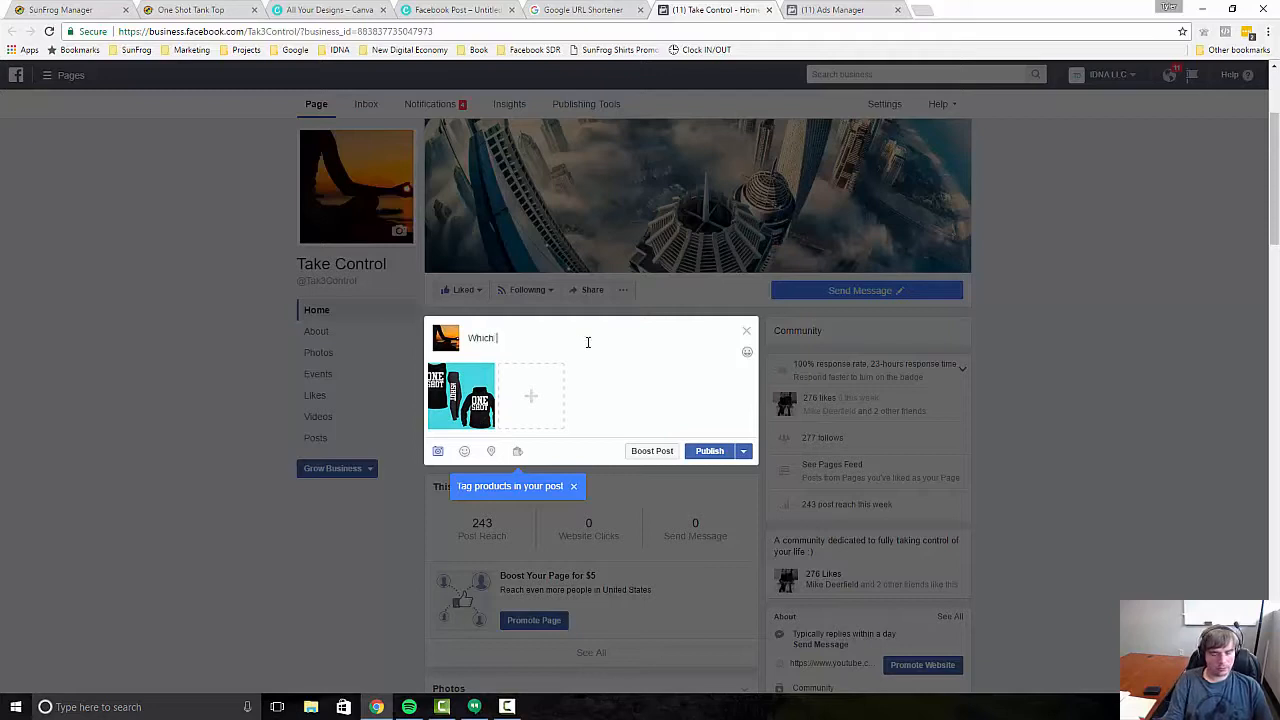
{"action": "type", "text": "One Would You Wear?"}
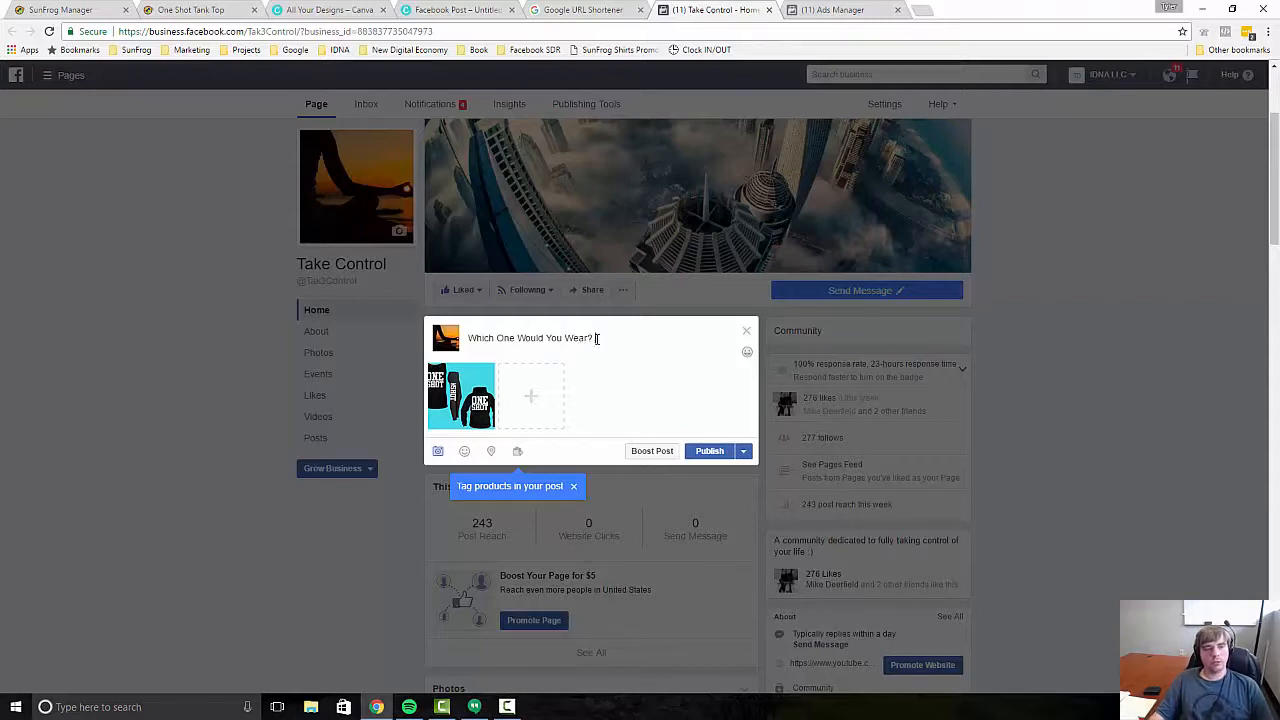
{"action": "key", "text": "Return"}
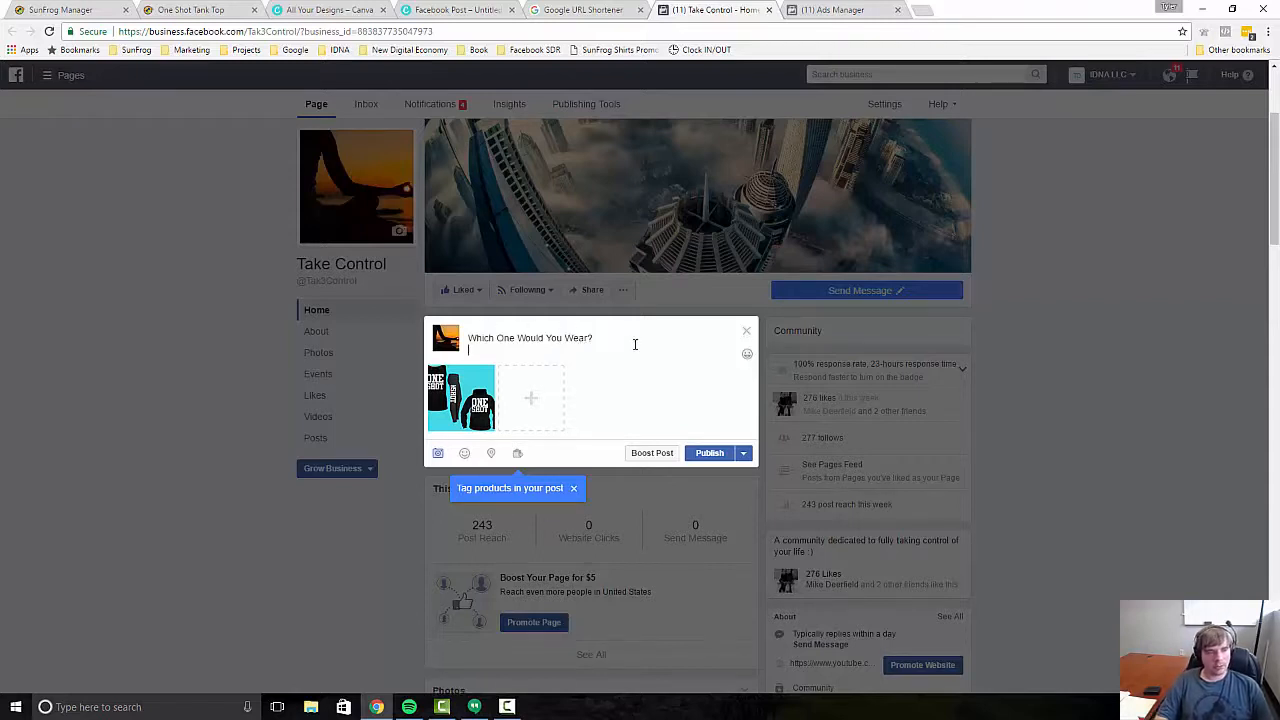
{"action": "type", "text": "Get "}
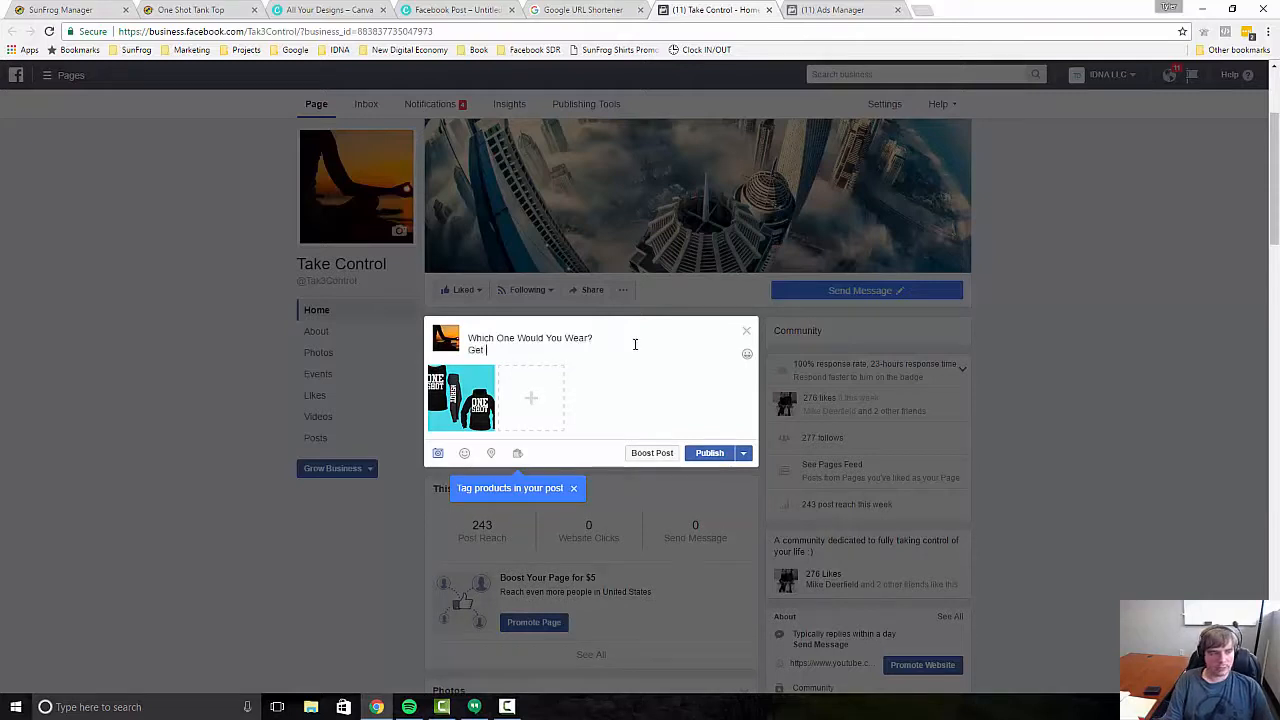
{"action": "type", "text": "Yours H"}
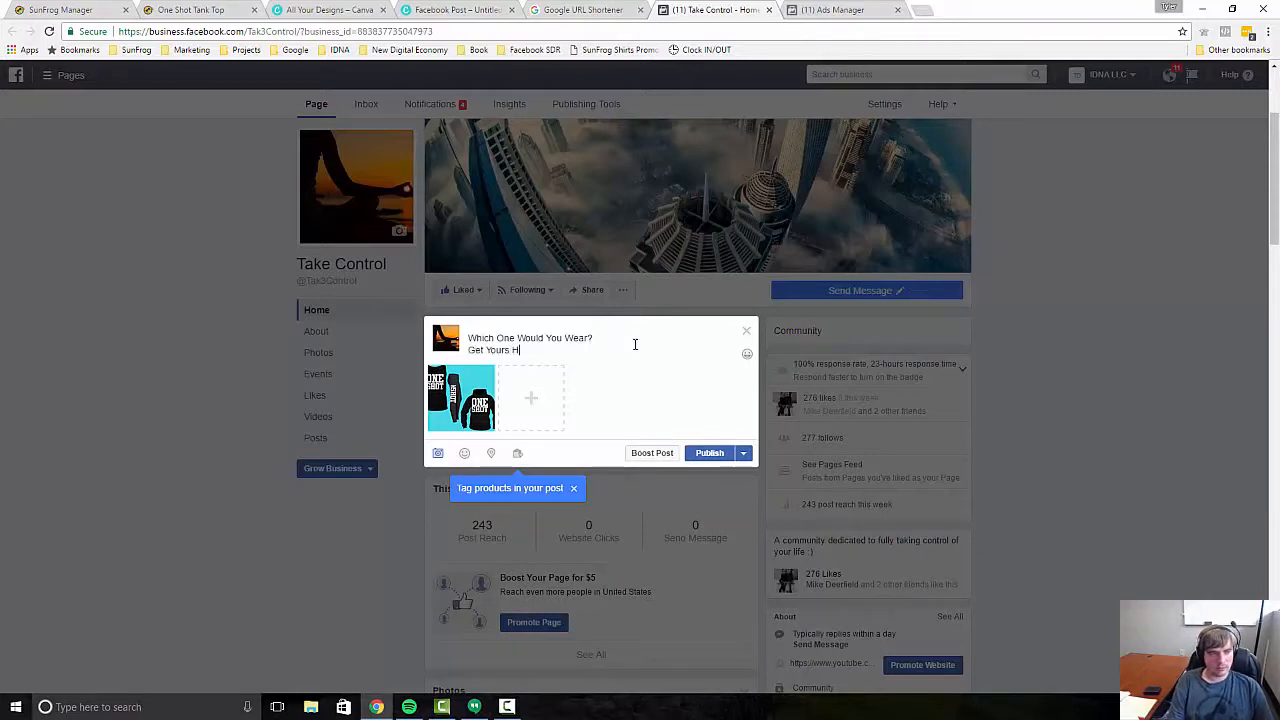
{"action": "type", "text": "ere ==>>"}
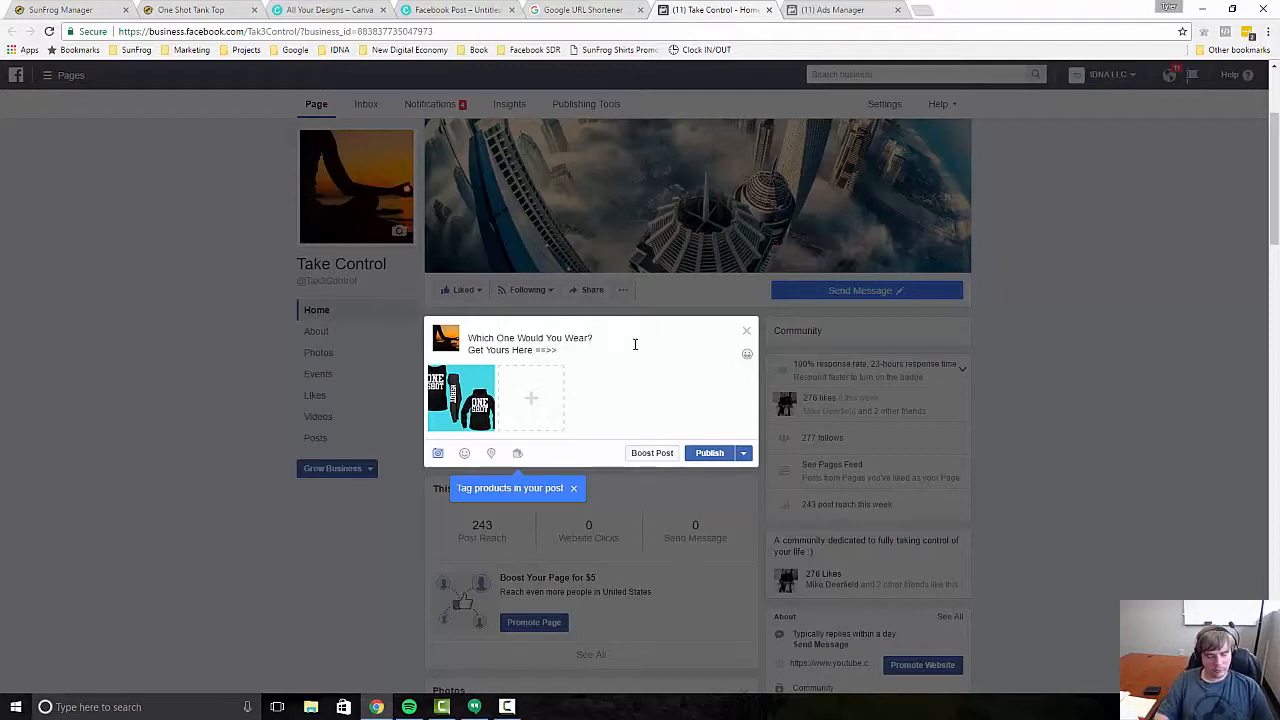
{"action": "key", "text": "ctrl+v"}
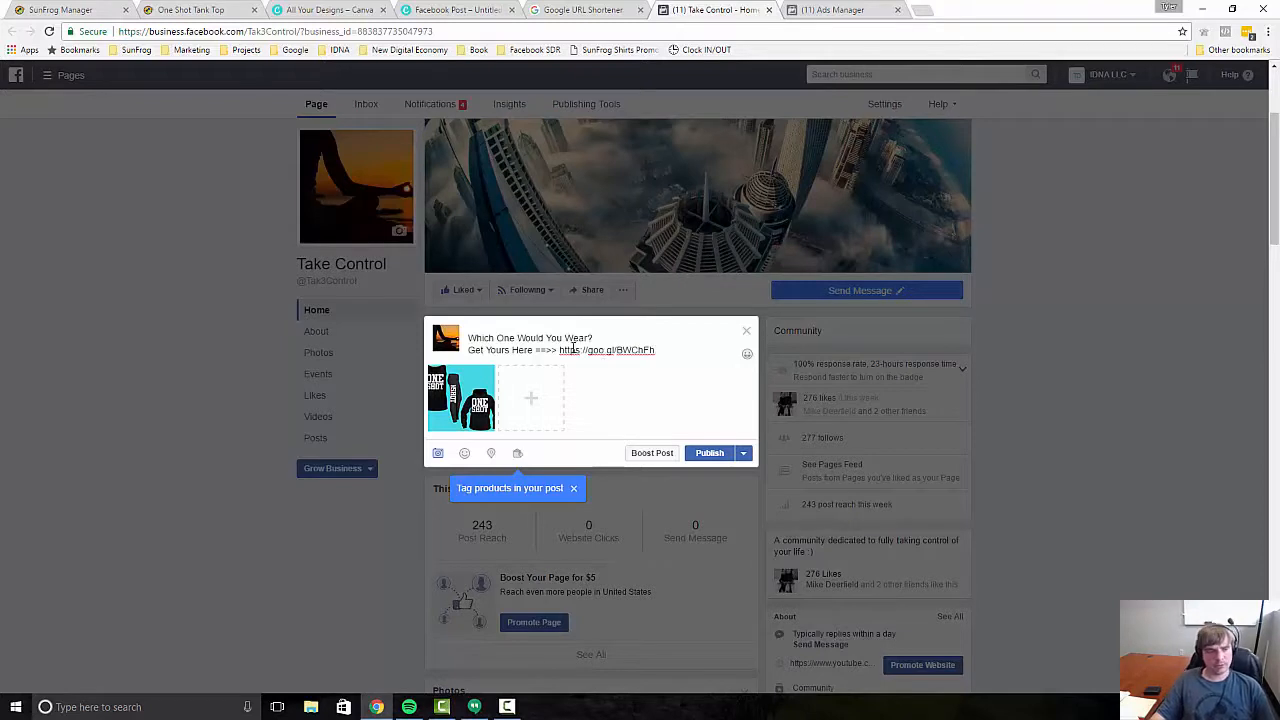
- Publish the One Shot photo post on the Take Control page and view it in the feed
{"action": "left_click", "coordinate": [117, 20]}
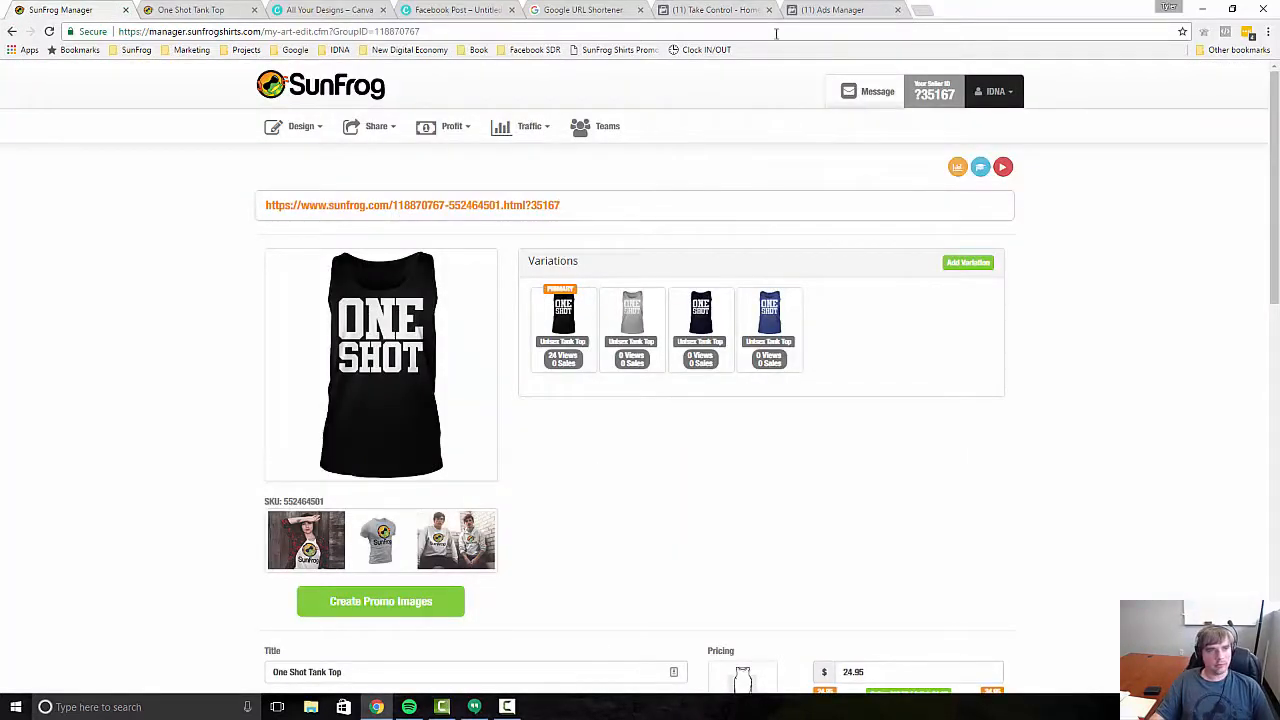
{"action": "left_click", "coordinate": [840, 10]}
{"action": "left_click", "coordinate": [738, 10]}
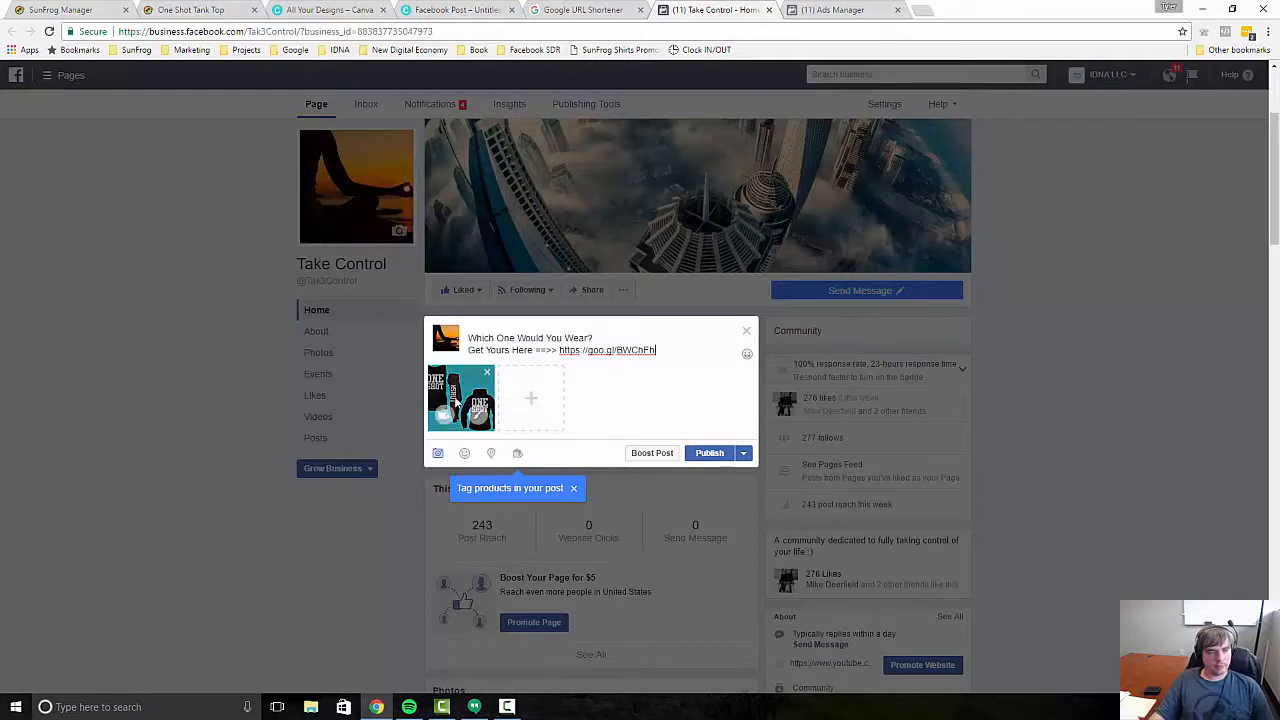
{"action": "left_click", "coordinate": [709, 453]}
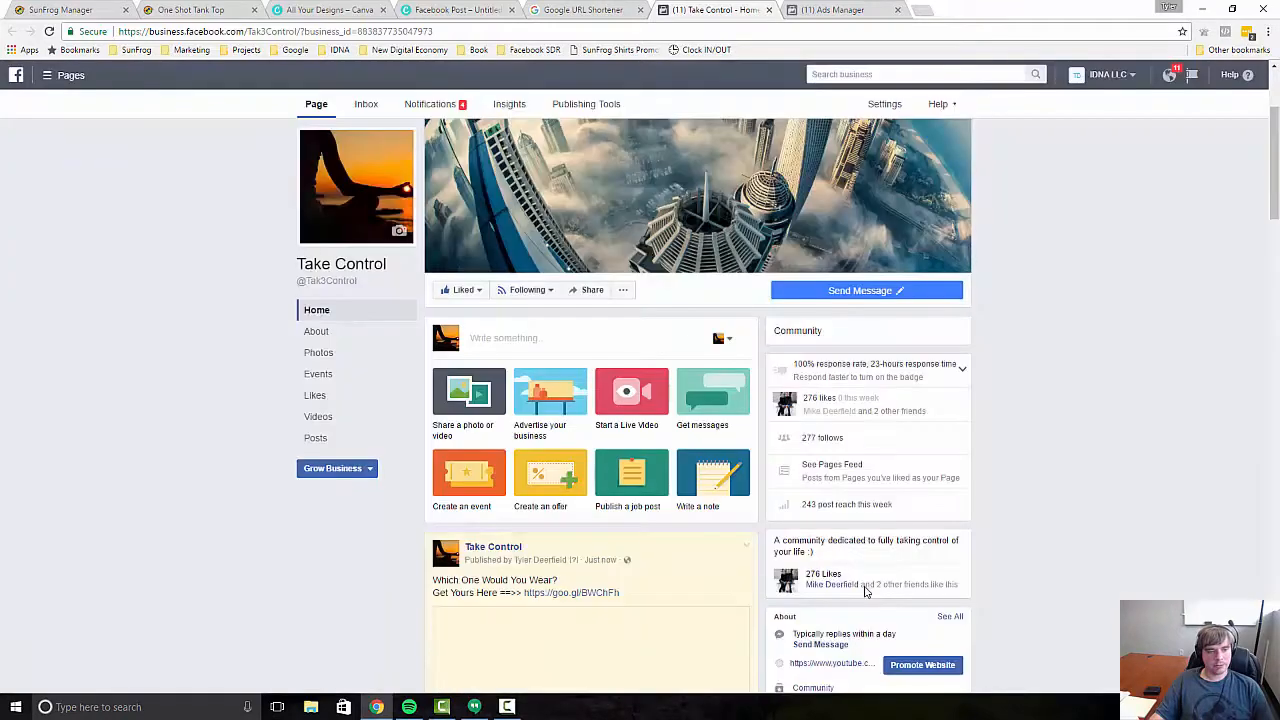
{"action": "scroll", "coordinate": [771, 441], "scroll_direction": "down", "scroll_amount": 3}
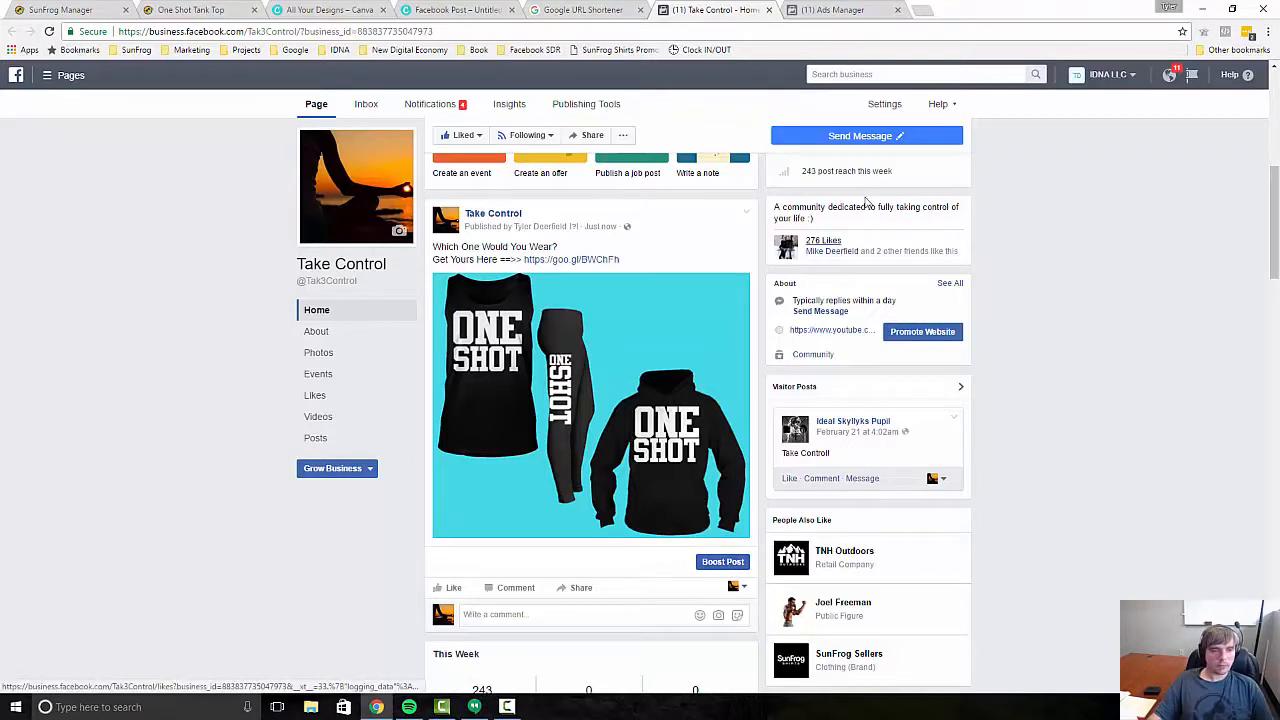
- Create a new ad in Facebook Ads Manager, discarding the saved draft and choosing Engagement as the marketing objective
{"action": "left_click", "coordinate": [850, 10]}
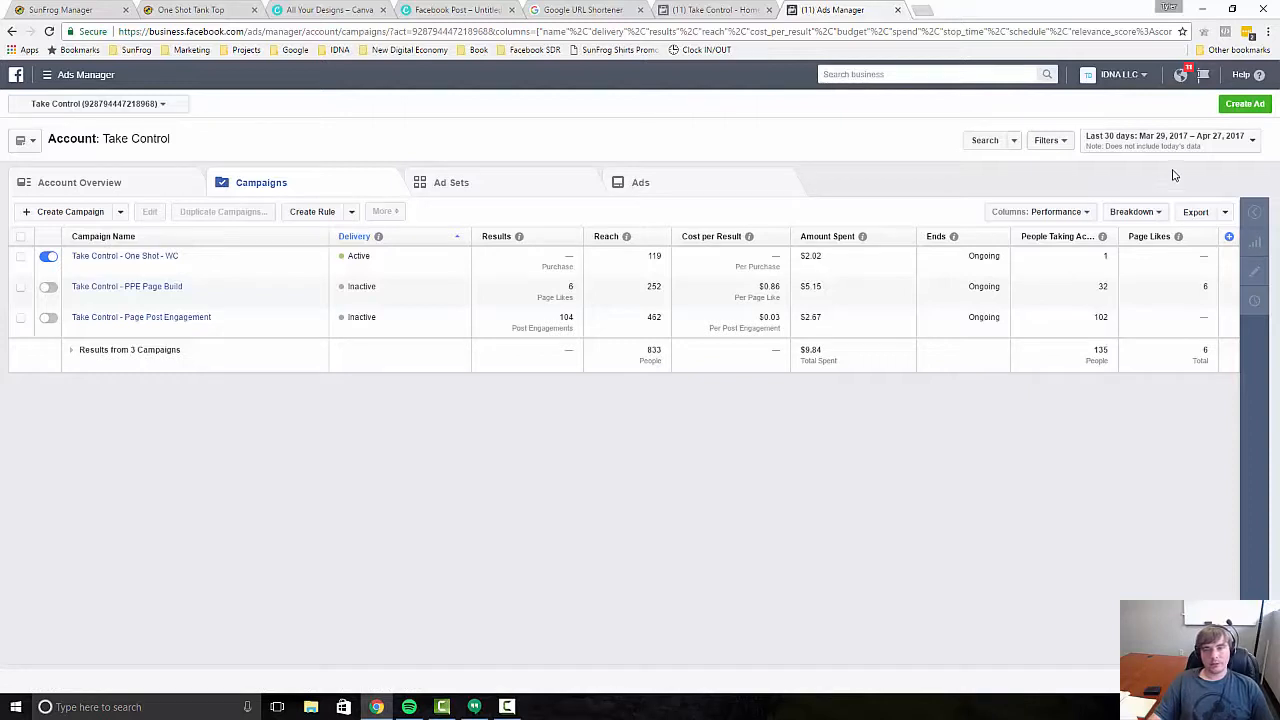
{"action": "left_click", "coordinate": [1246, 112]}
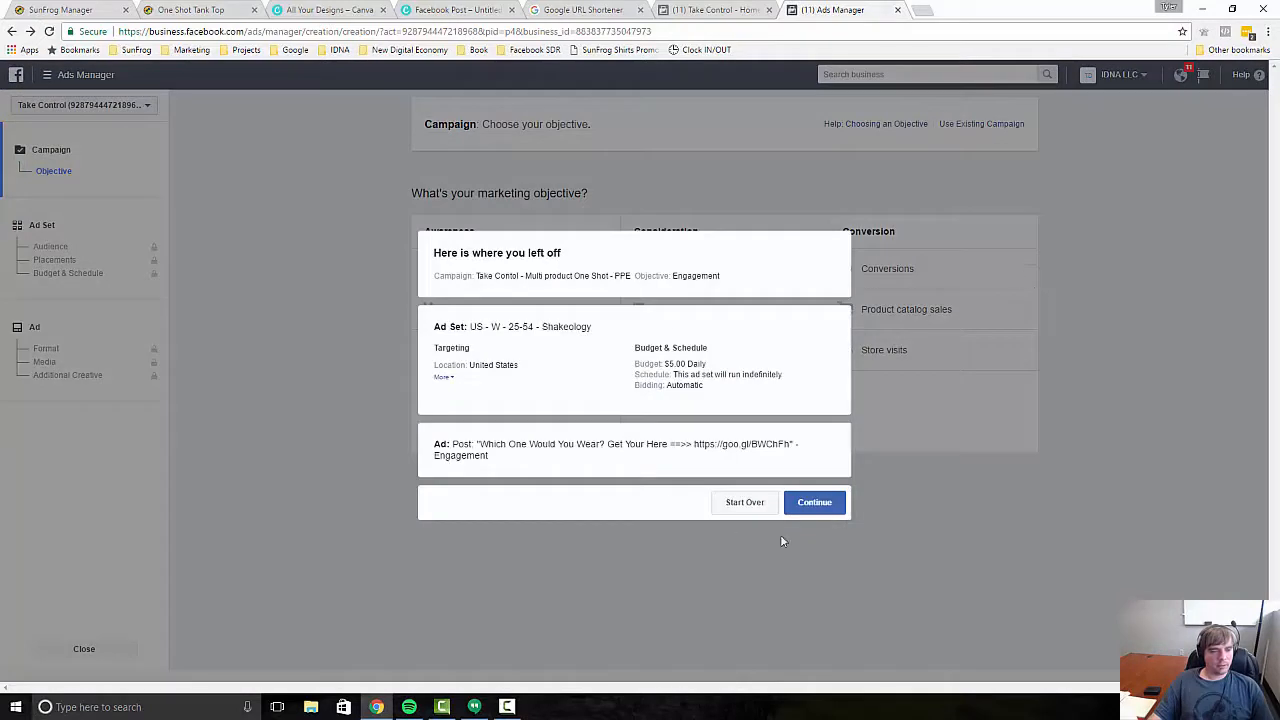
{"action": "left_click", "coordinate": [742, 505]}
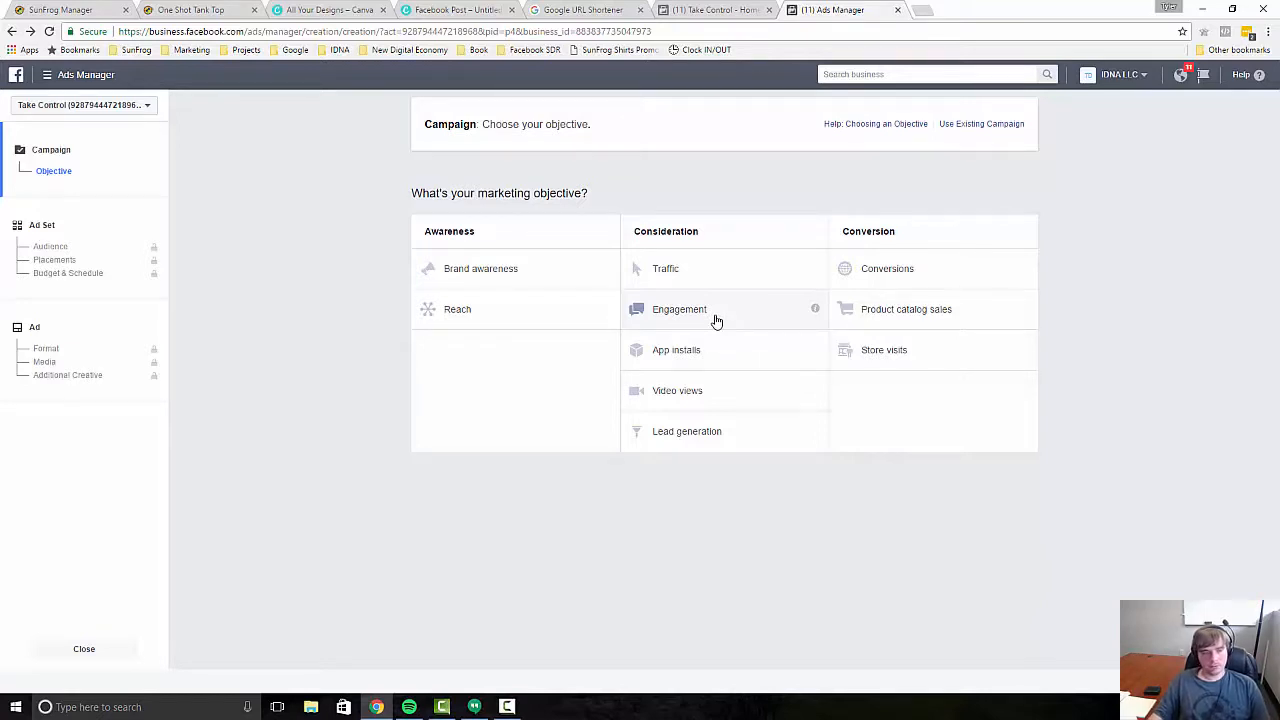
{"action": "left_click", "coordinate": [702, 322]}
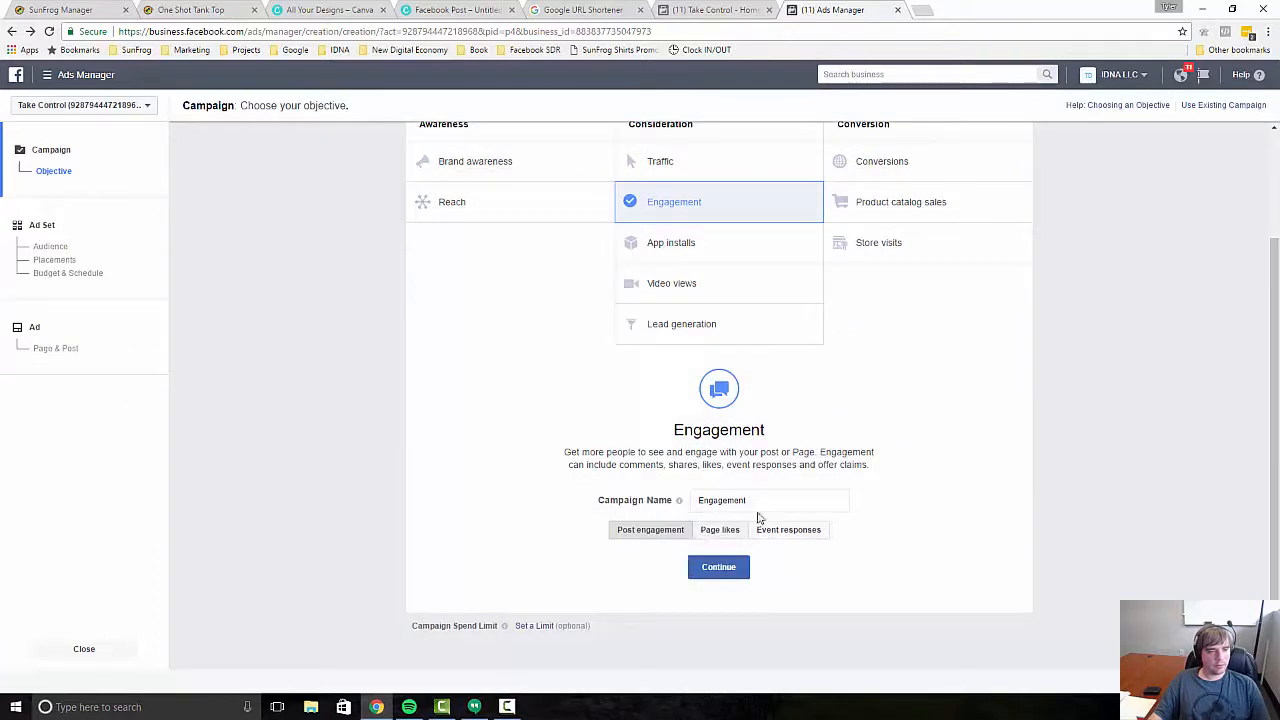
- Name the campaign "Take Control - Multi Product One Shot - PPE" and continue to the ad set with the Post engagement type
{"action": "left_click", "coordinate": [776, 501]}
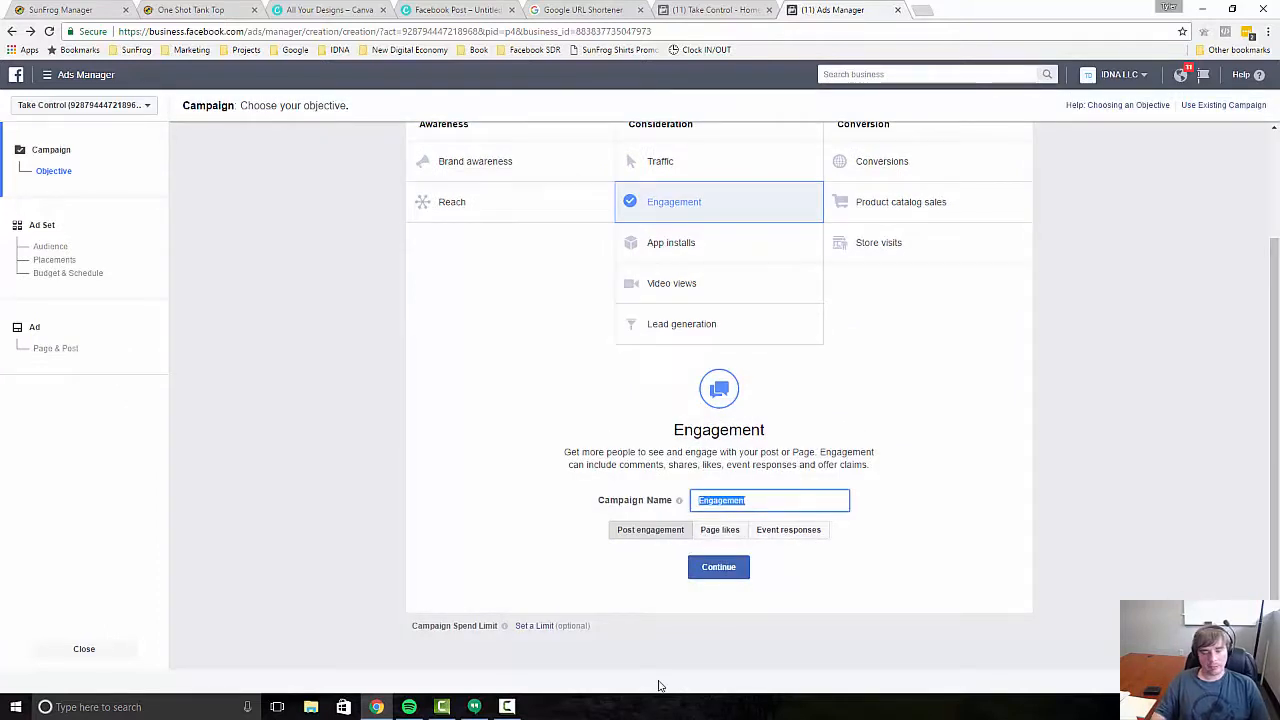
{"action": "type", "text": "Take"}
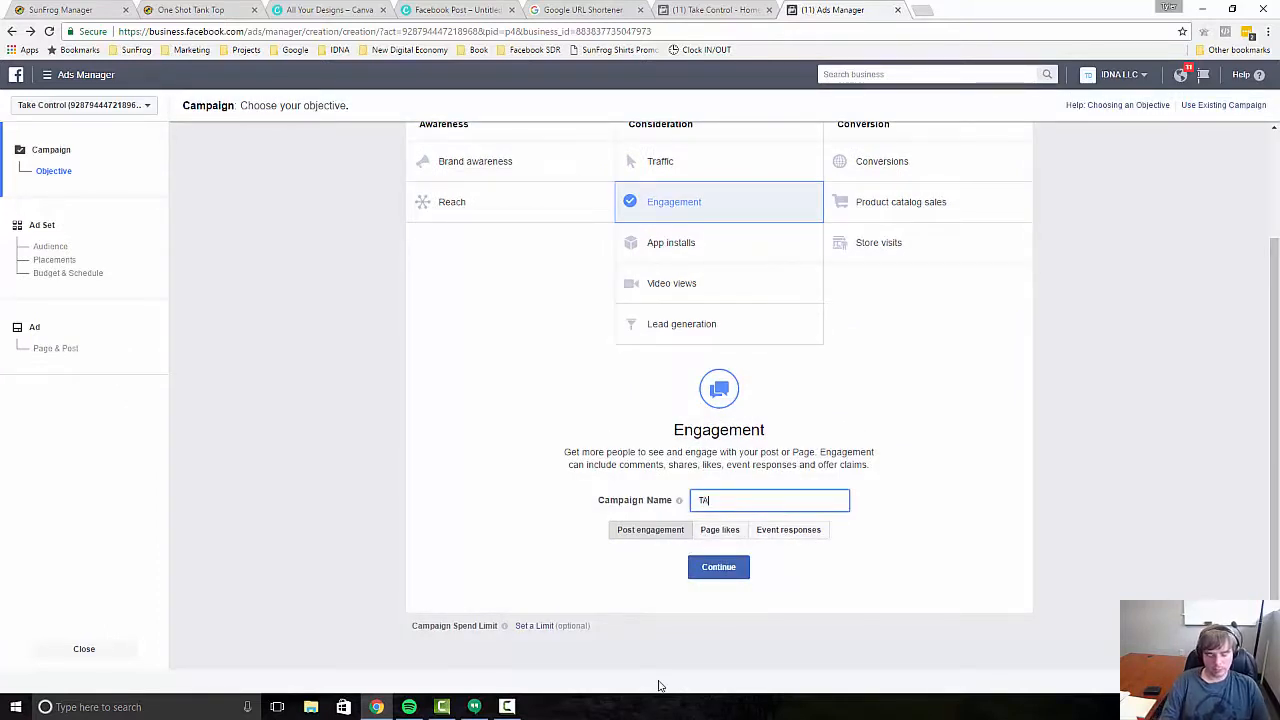
{"action": "key", "text": "BackSpace"}
{"action": "key", "text": "BackSpace"}
{"action": "key", "text": "BackSpace"}
{"action": "type", "text": "ake Contro"}
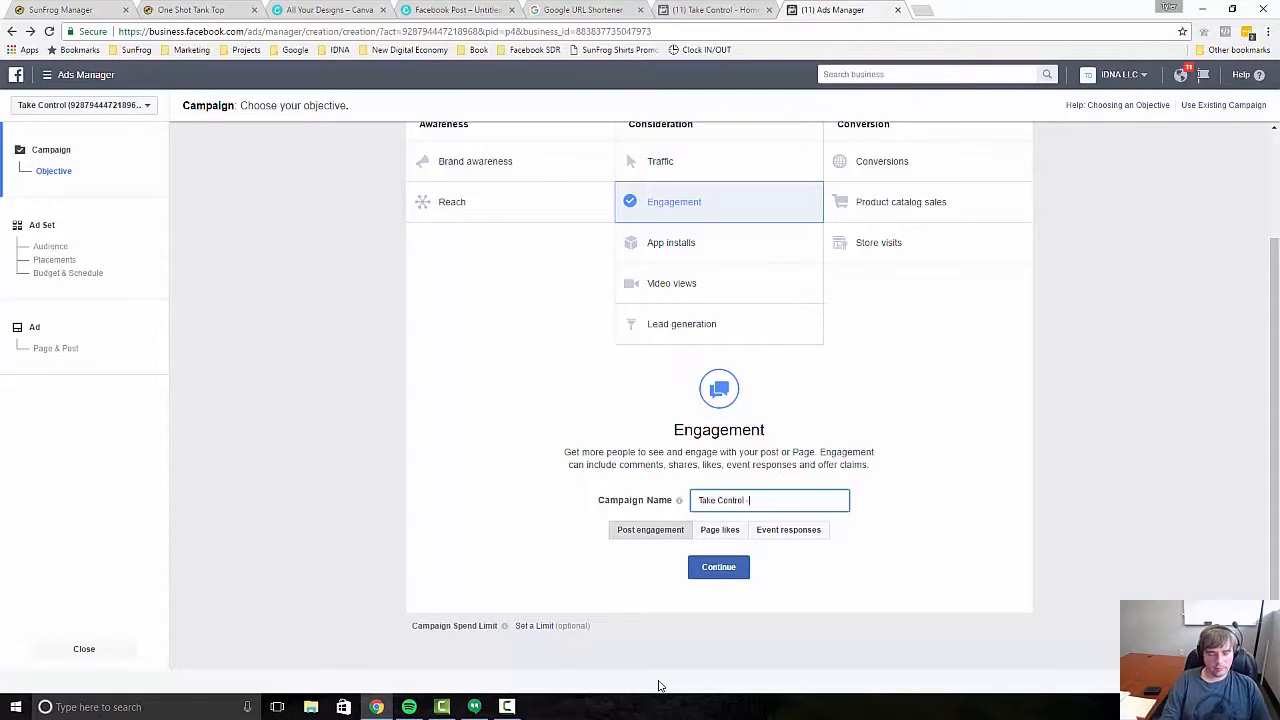
{"action": "type", "text": "l - "}
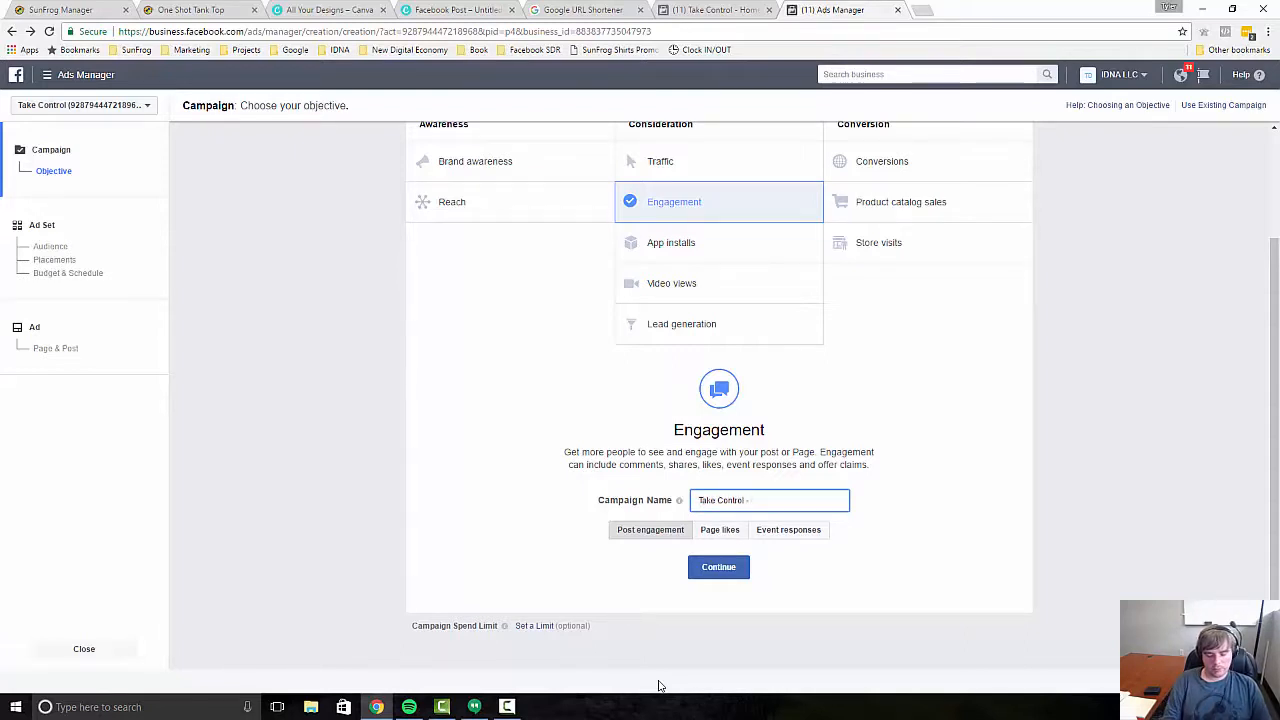
{"action": "type", "text": "Multi "}
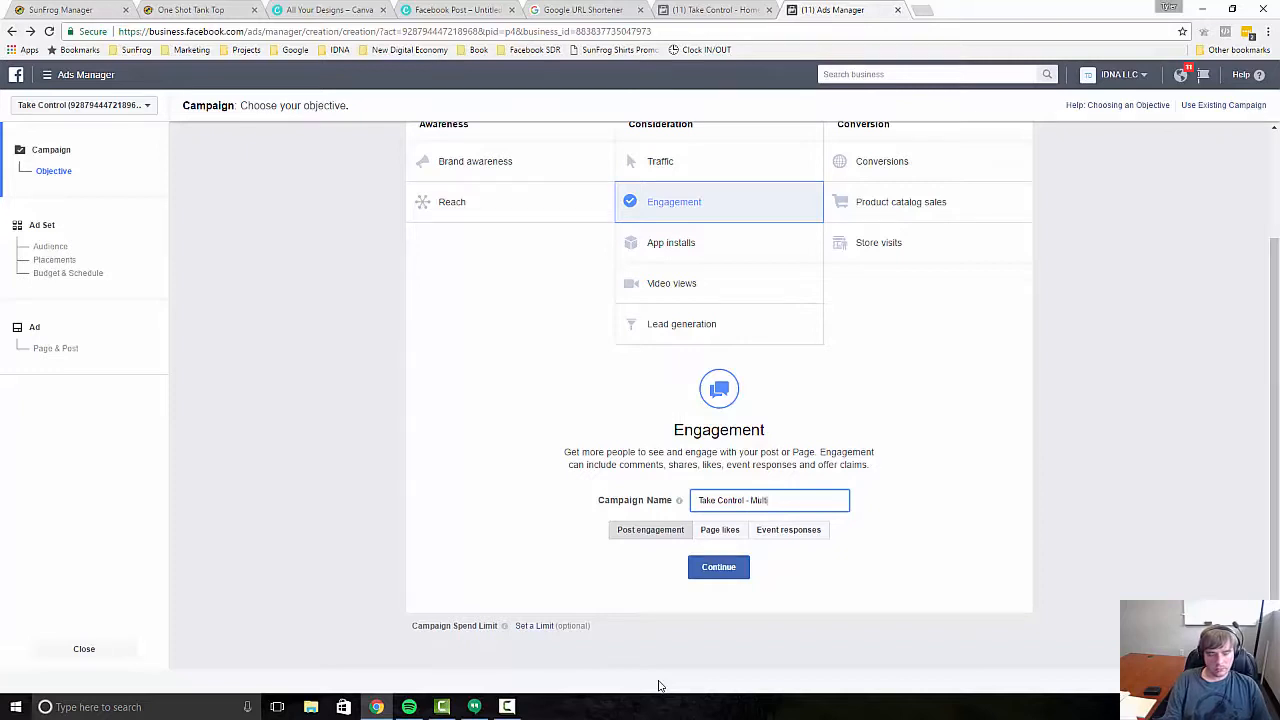
{"action": "type", "text": "Product"}
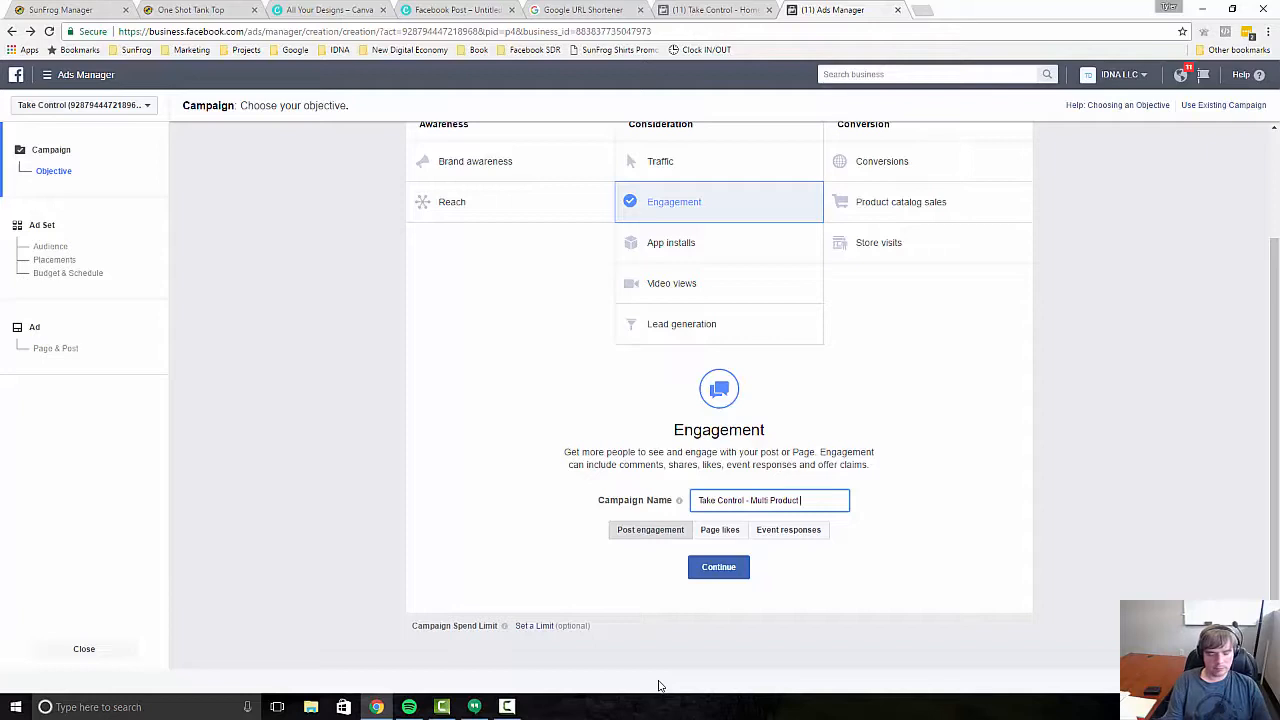
{"action": "type", "text": " One Shot - "}
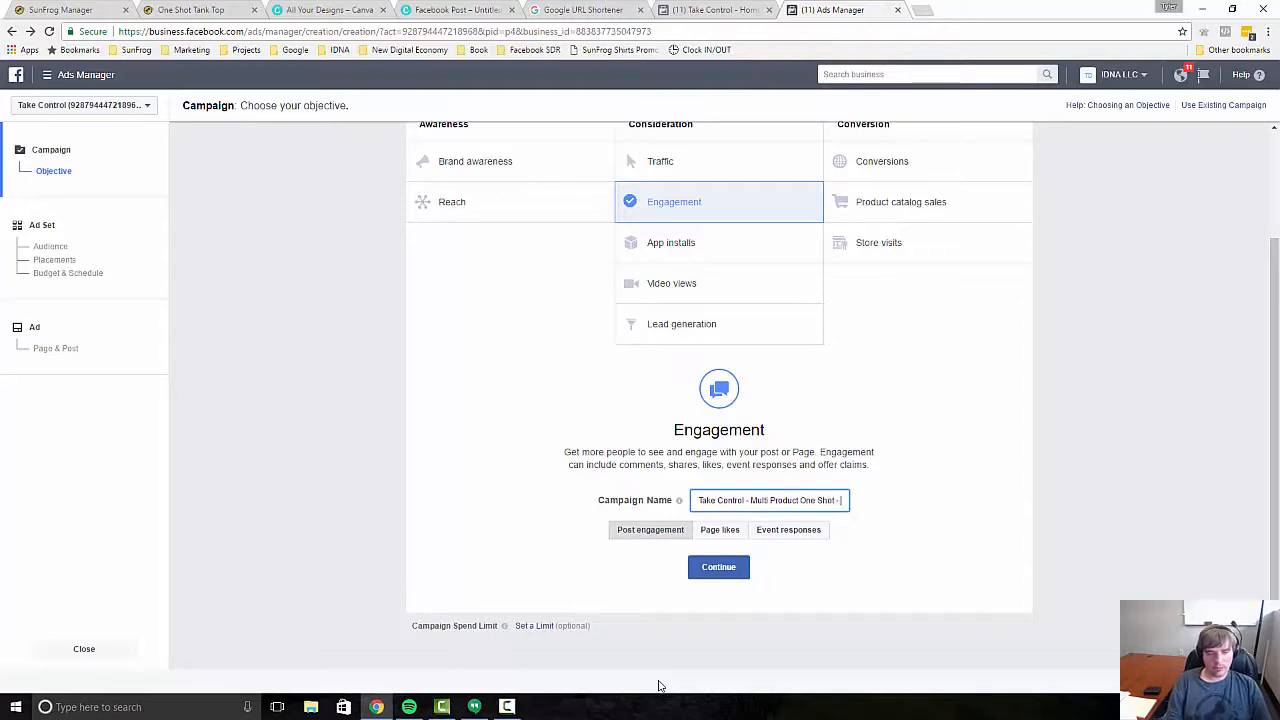
{"action": "type", "text": "PPE"}
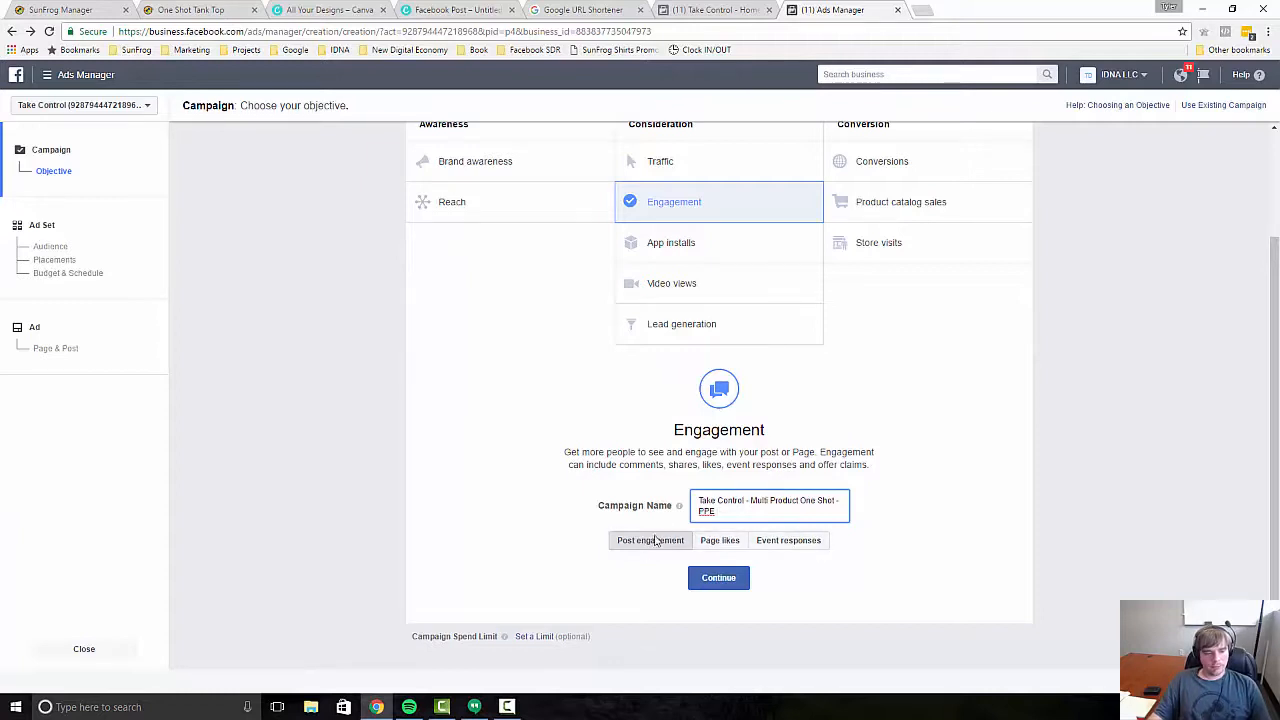
{"action": "left_click", "coordinate": [712, 580]}
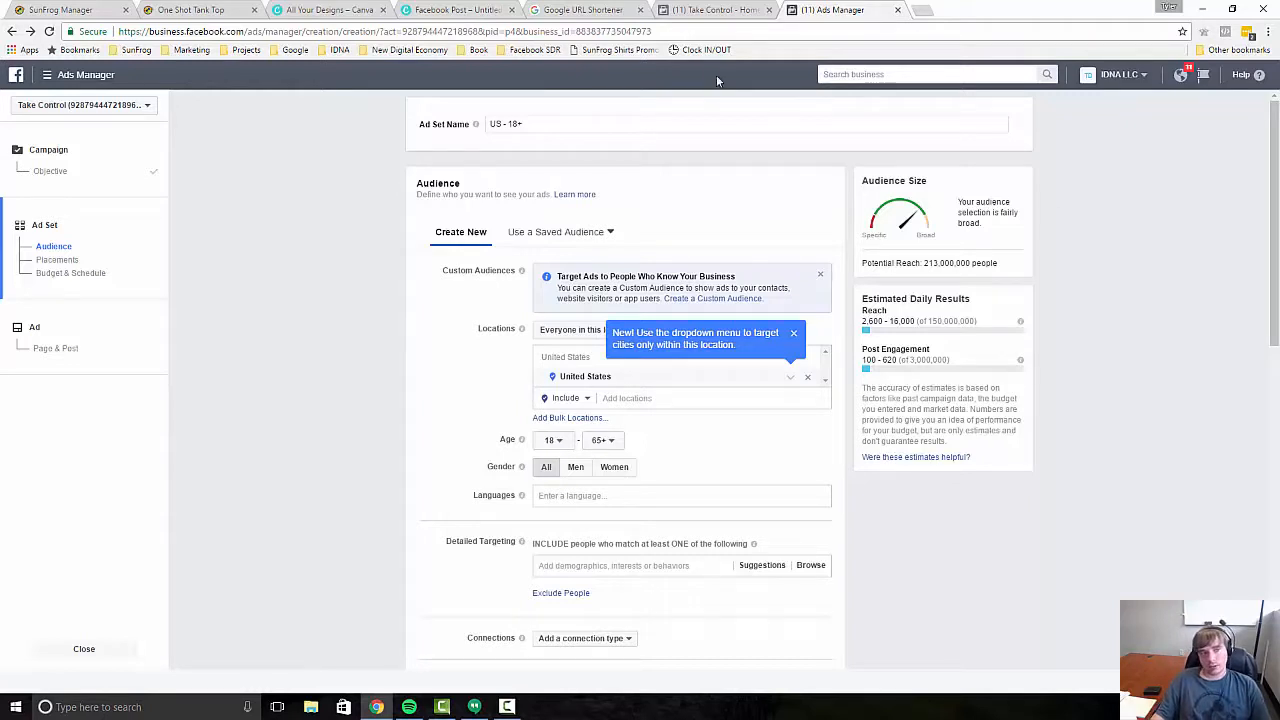
- Rename the ad set "US - W - 25-54 - Shakeology"
{"action": "left_click_drag", "start_coordinate": [569, 123], "coordinate": [478, 167]}
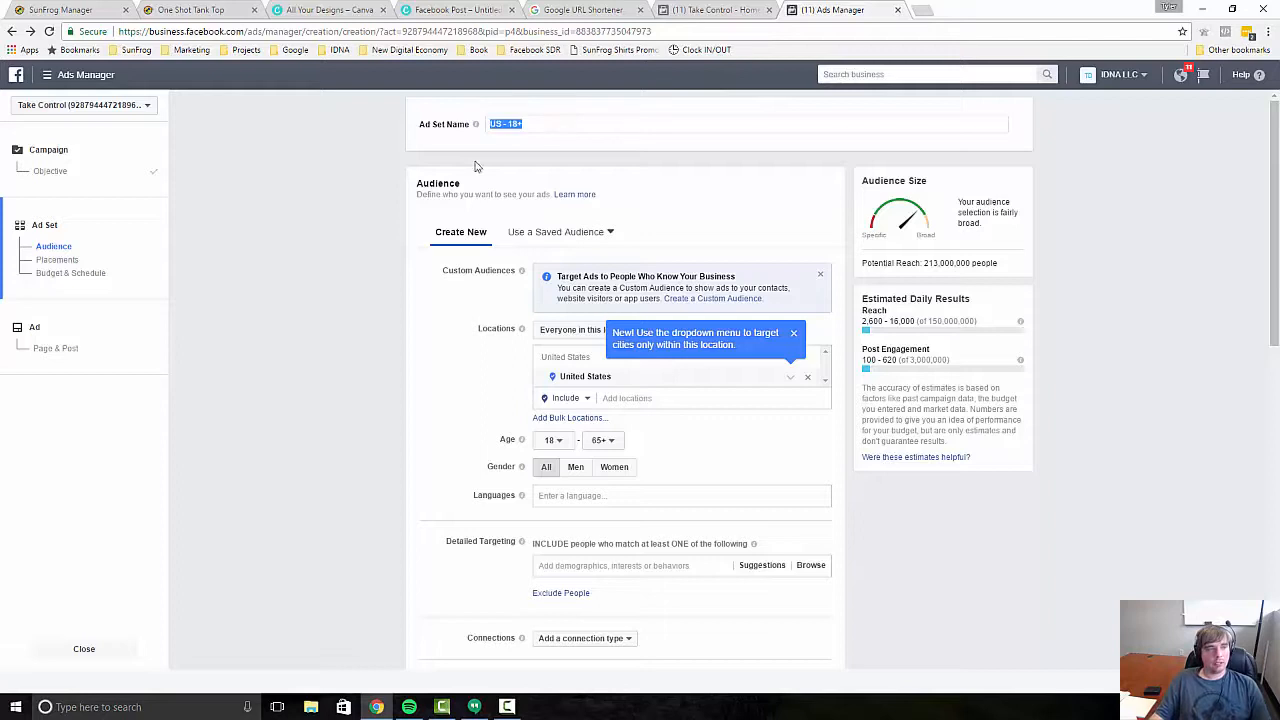
{"action": "type", "text": "US W"}
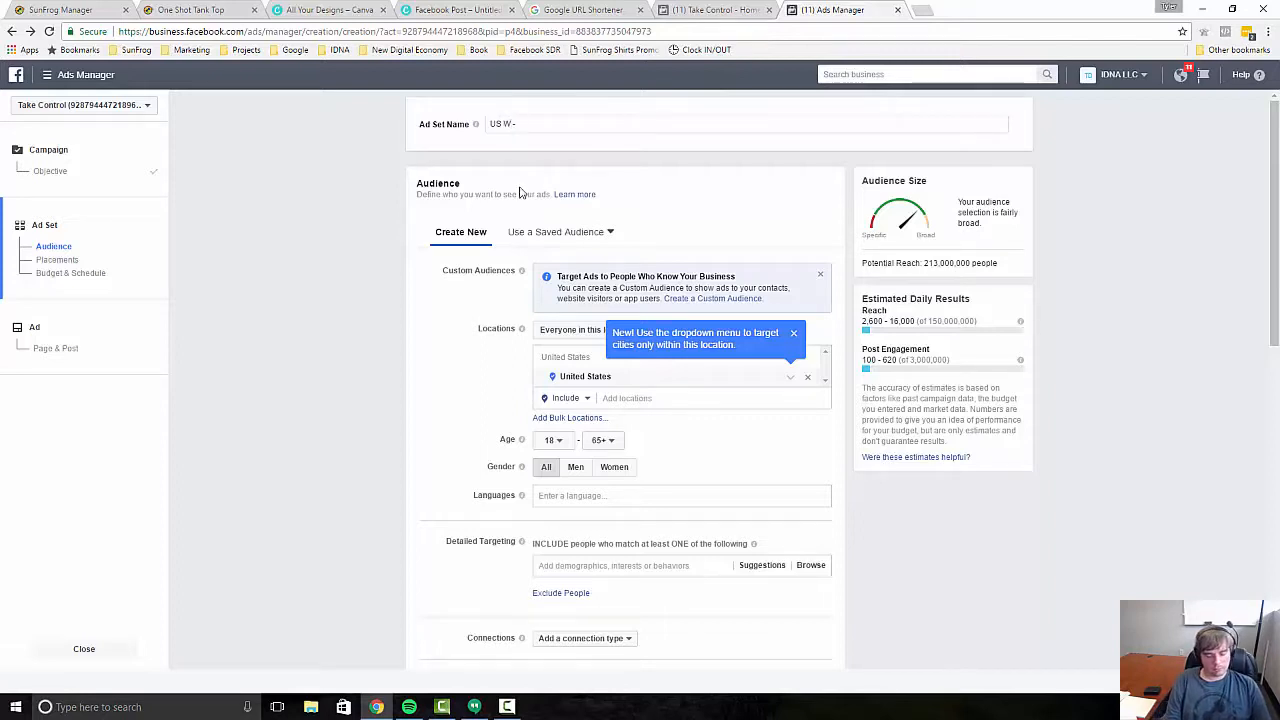
{"action": "key", "text": "BackSpace"}
{"action": "key", "text": "BackSpace"}
{"action": "key", "text": "BackSpace"}
{"action": "key", "text": "BackSpace"}
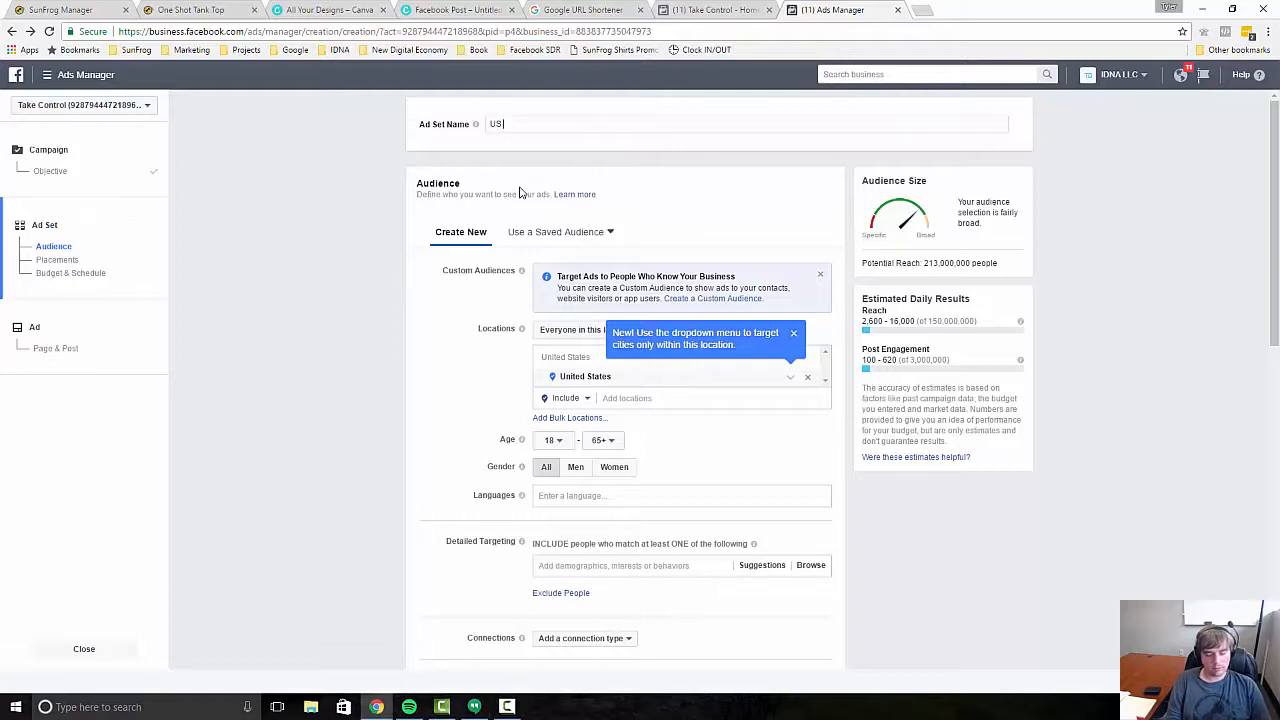
{"action": "type", "text": "- W"}
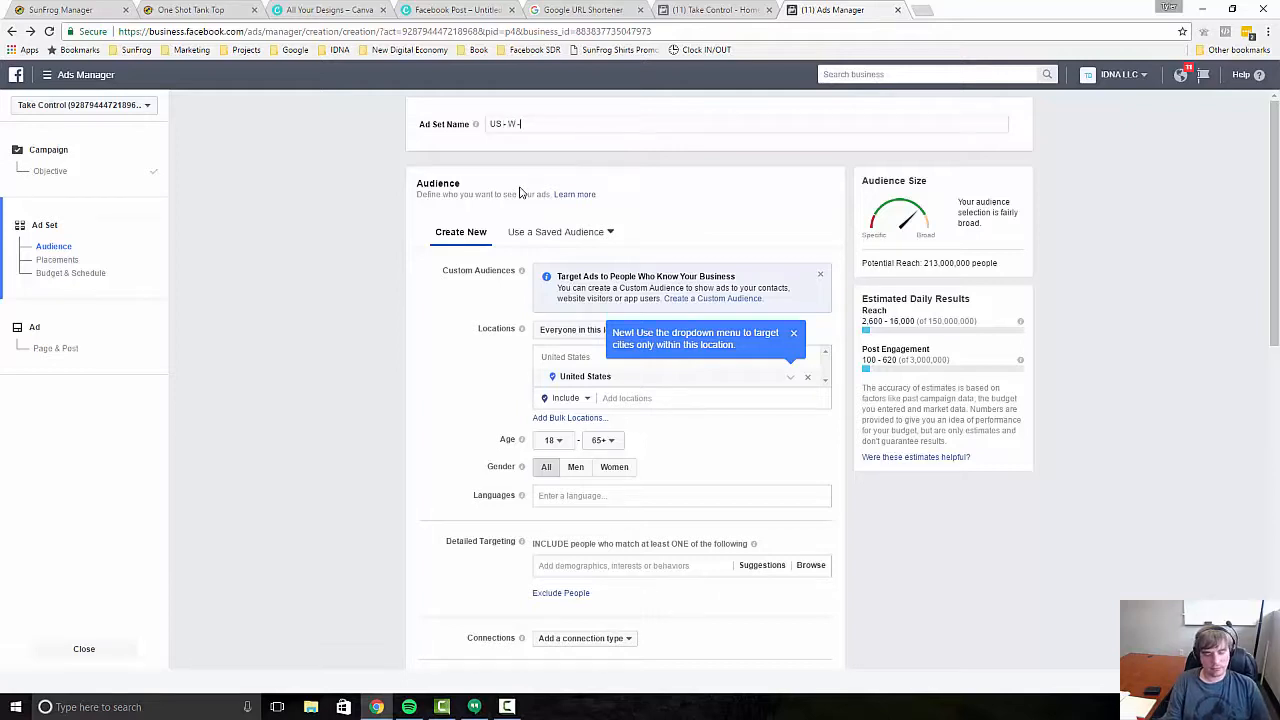
{"action": "type", "text": " - 25-54"}
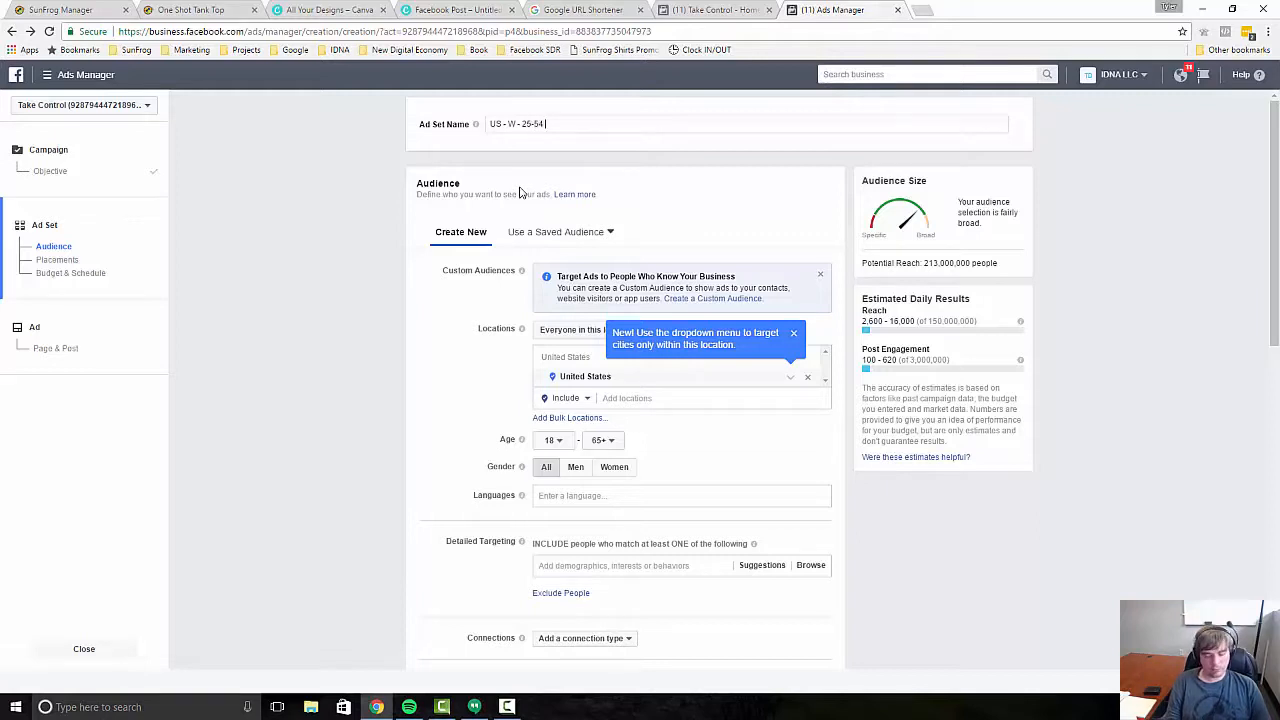
{"action": "type", "text": " - Shaekel"}
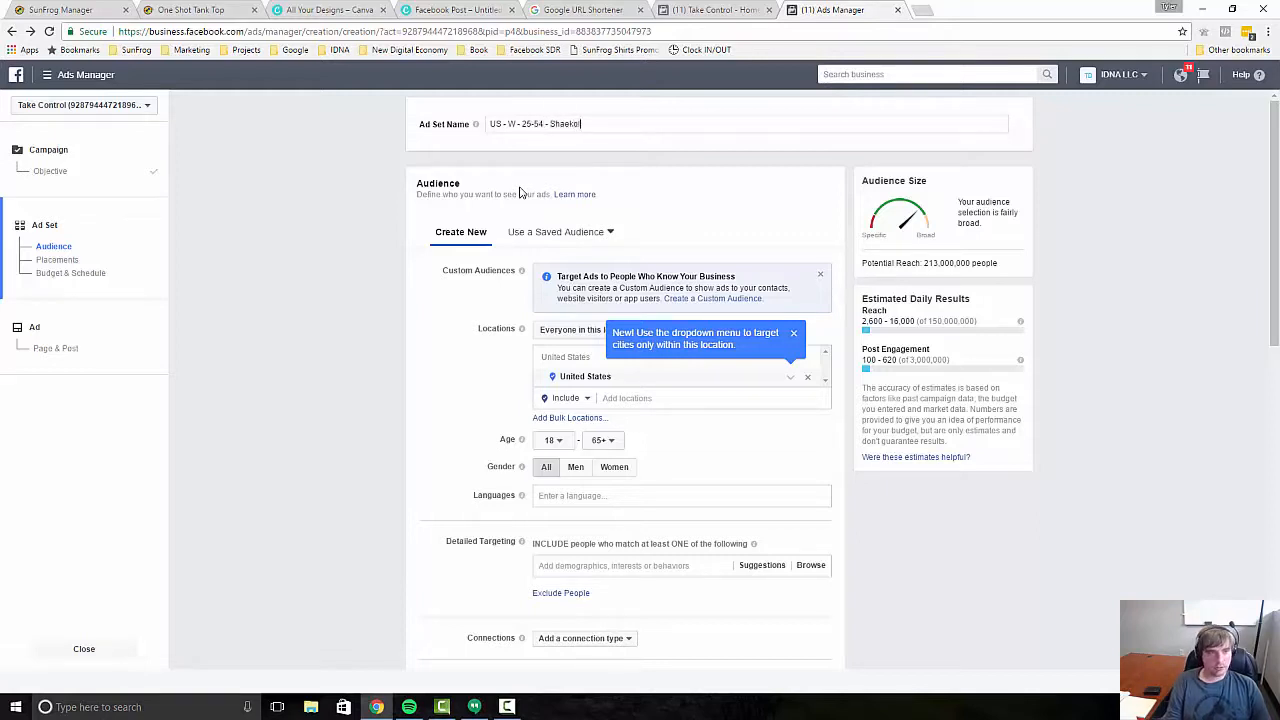
{"action": "key", "text": "BackSpace"}
{"action": "key", "text": "BackSpace"}
{"action": "type", "text": "keology"}
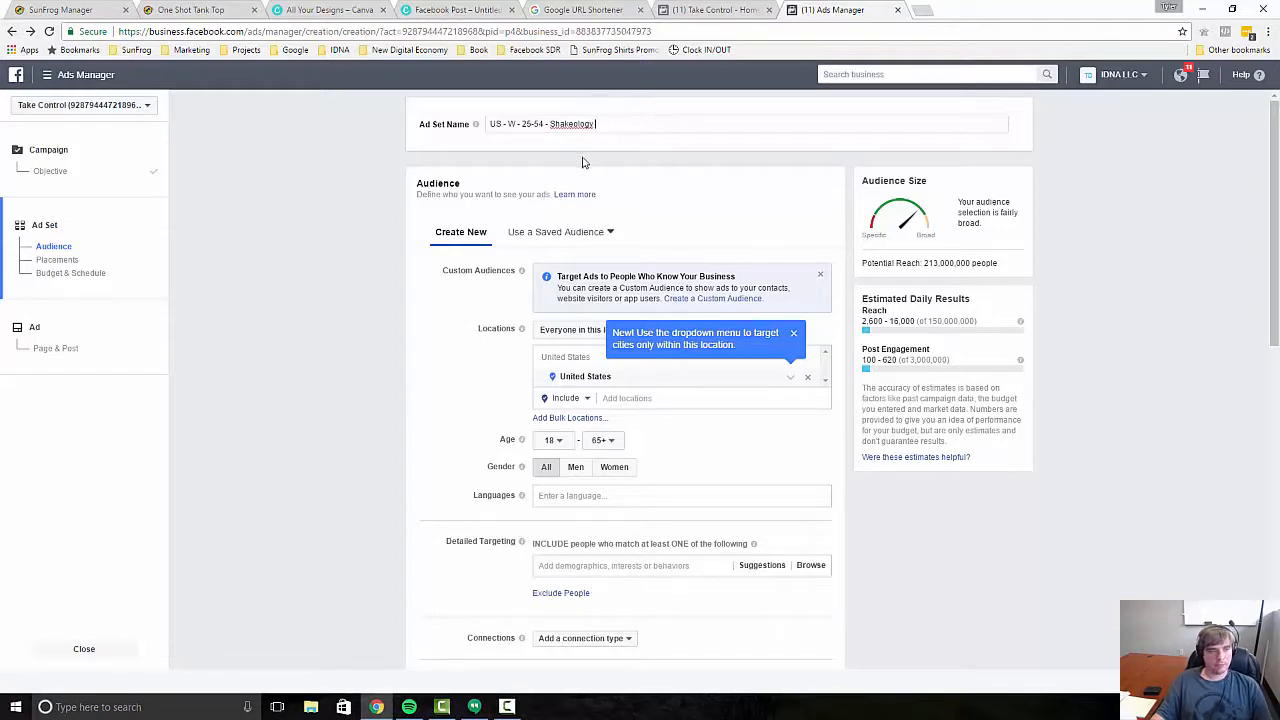
- Limit the ad set's audience to women aged 25 to 54
{"action": "left_click", "coordinate": [558, 441]}
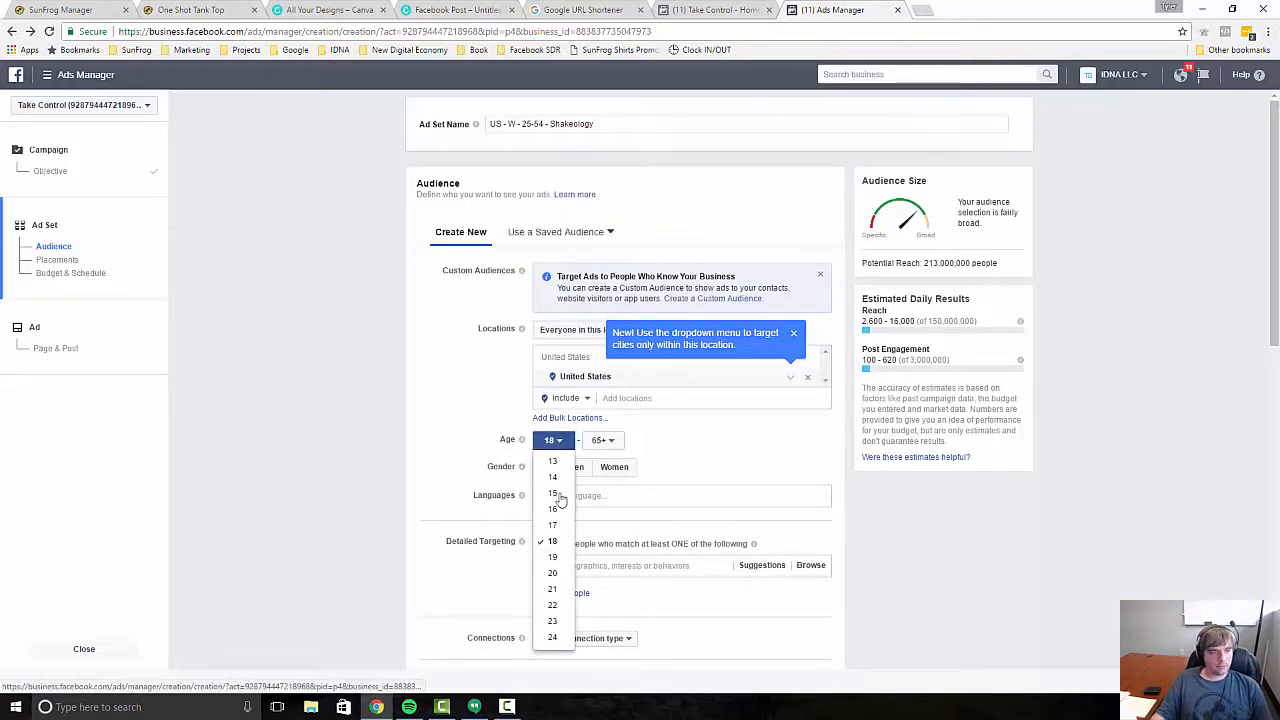
{"action": "scroll", "coordinate": [557, 577], "scroll_direction": "down", "scroll_amount": 2}
{"action": "left_click", "coordinate": [557, 583]}
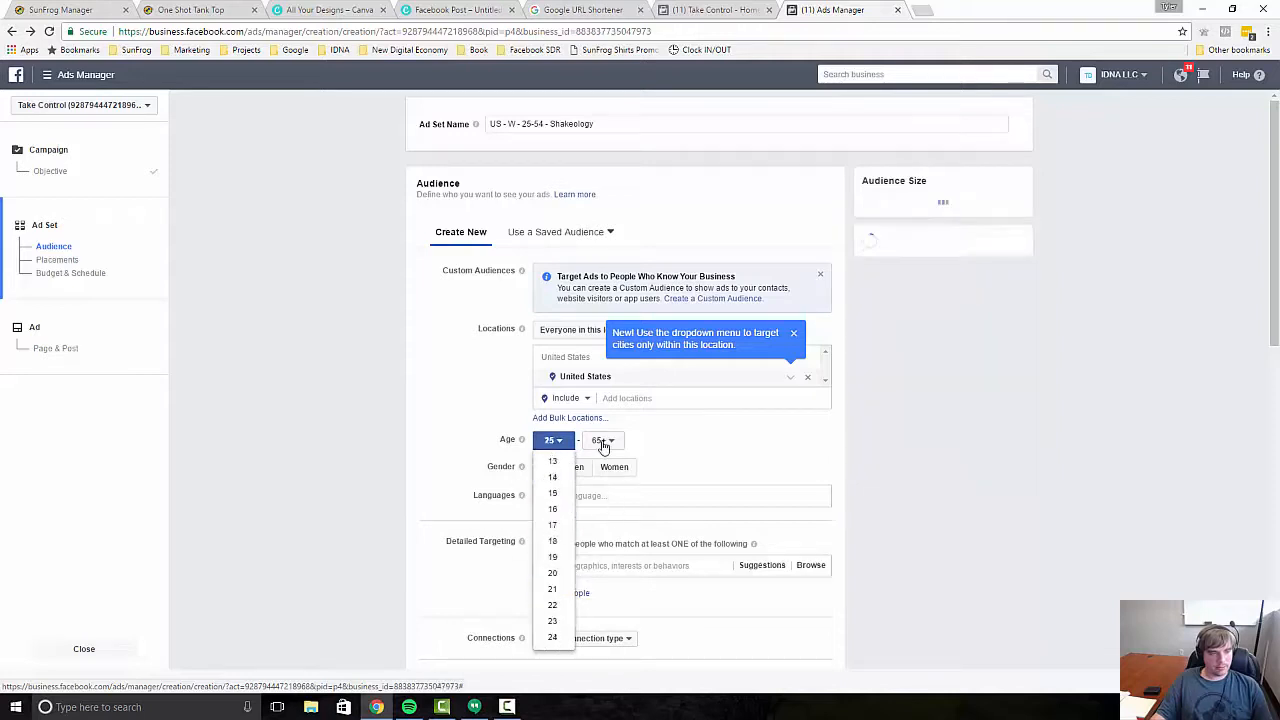
{"action": "left_click", "coordinate": [610, 446]}
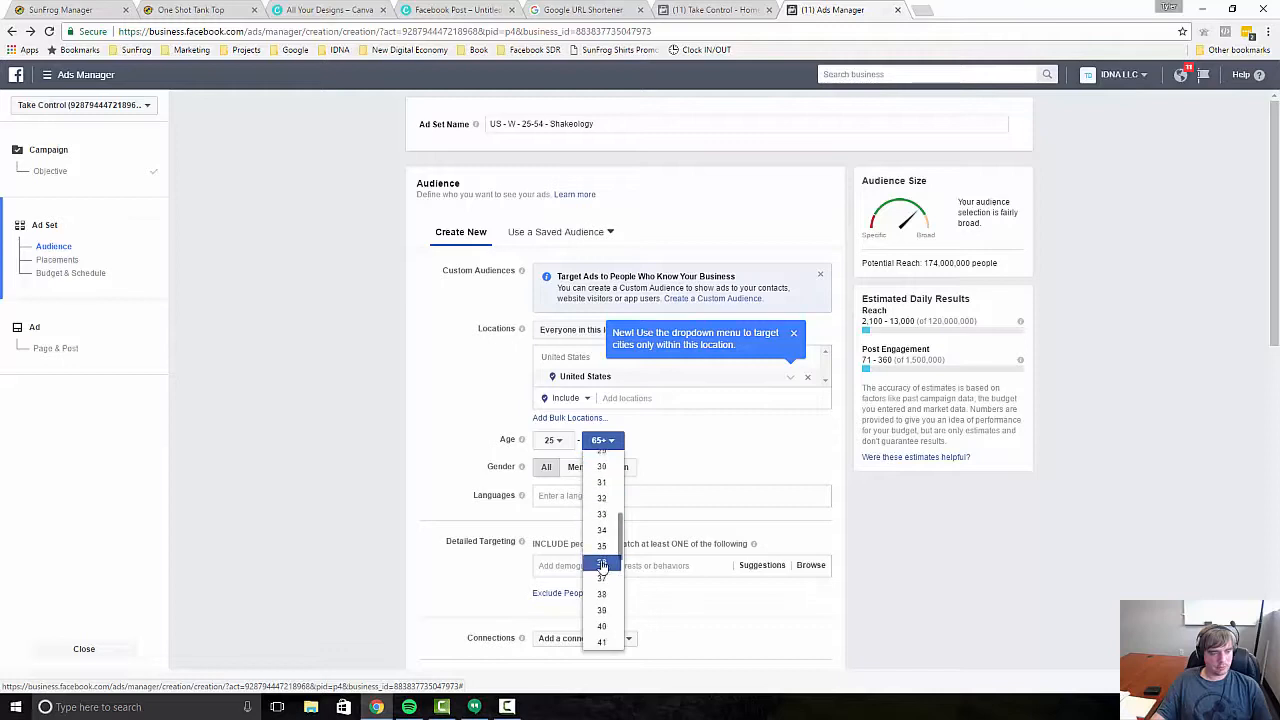
{"action": "scroll", "coordinate": [602, 600], "scroll_direction": "down", "scroll_amount": 1}
{"action": "scroll", "coordinate": [602, 608], "scroll_direction": "down", "scroll_amount": 4}
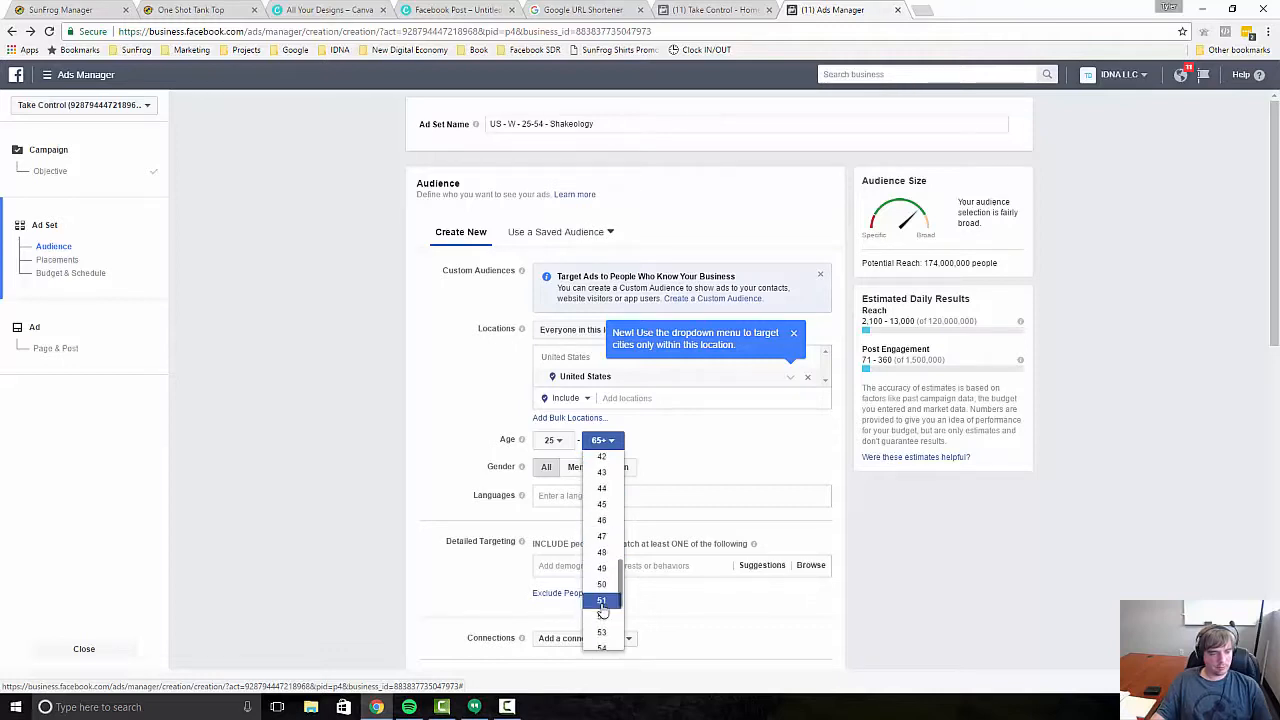
{"action": "left_click", "coordinate": [601, 584]}
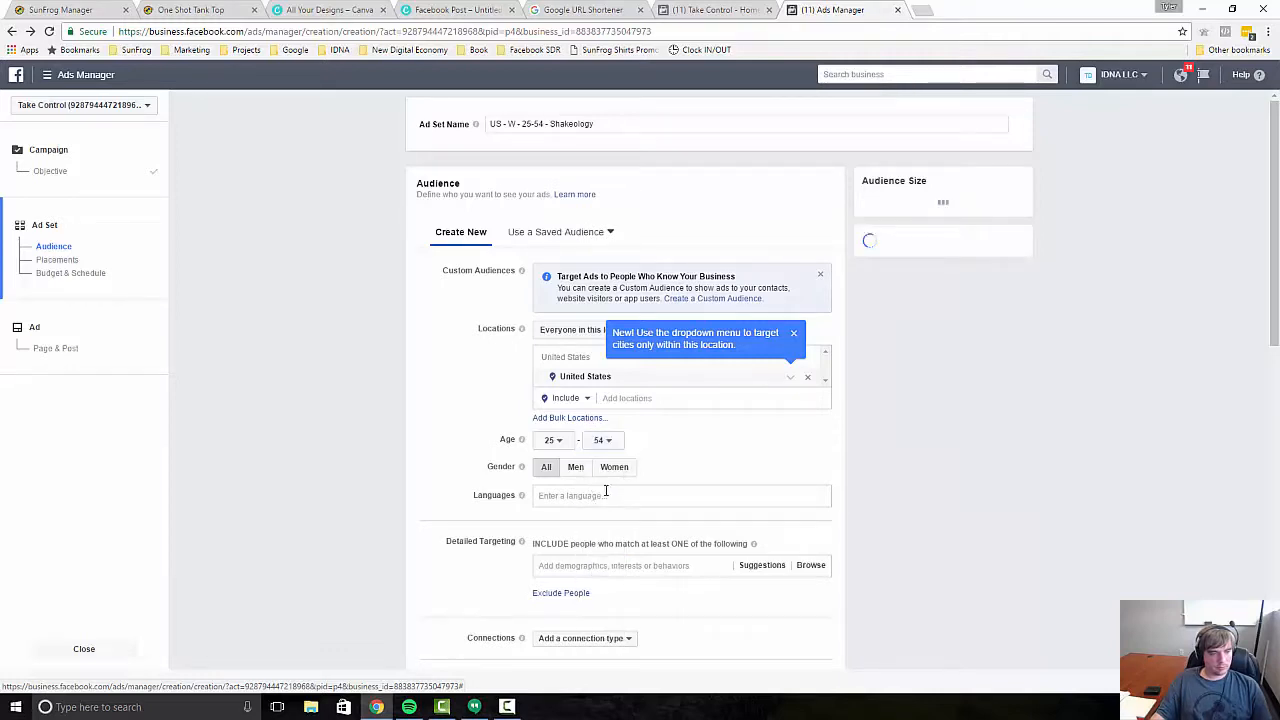
{"action": "left_click", "coordinate": [617, 470]}
{"action": "left_click", "coordinate": [600, 495]}
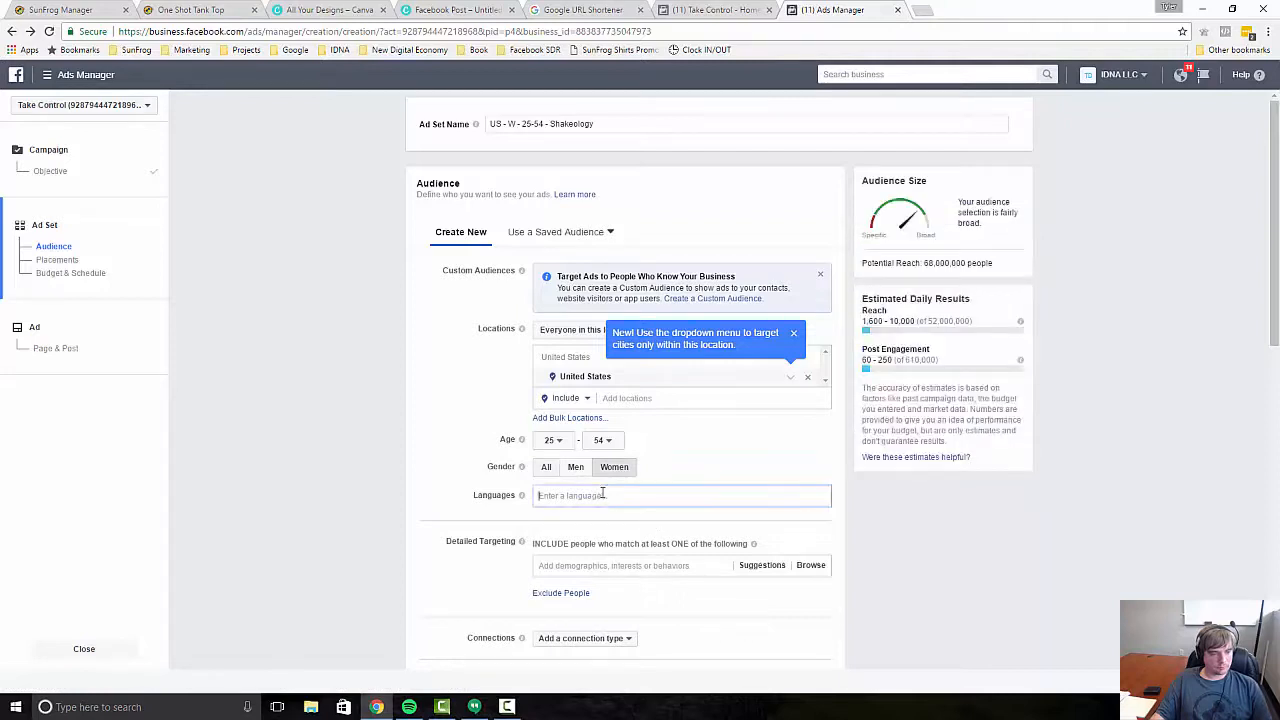
- Add the Shakeology® interest to the audience's detailed targeting
{"action": "left_click", "coordinate": [560, 566]}
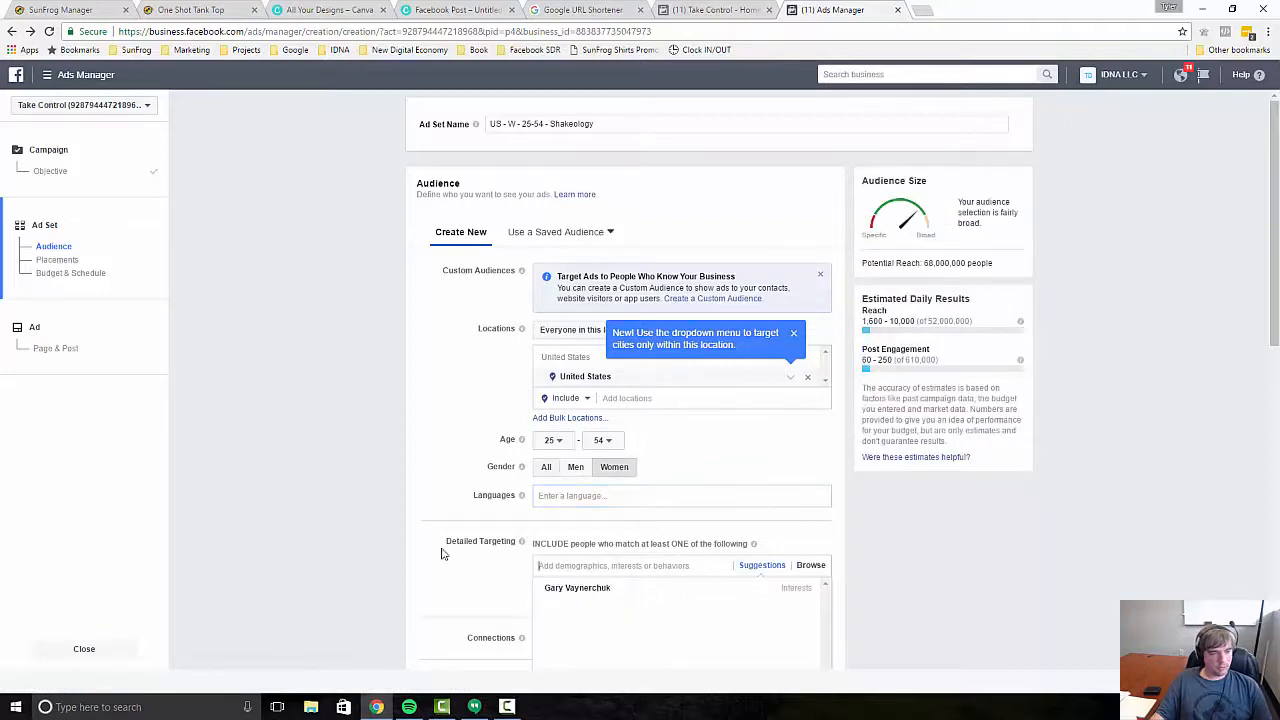
{"action": "type", "text": "Shak"}
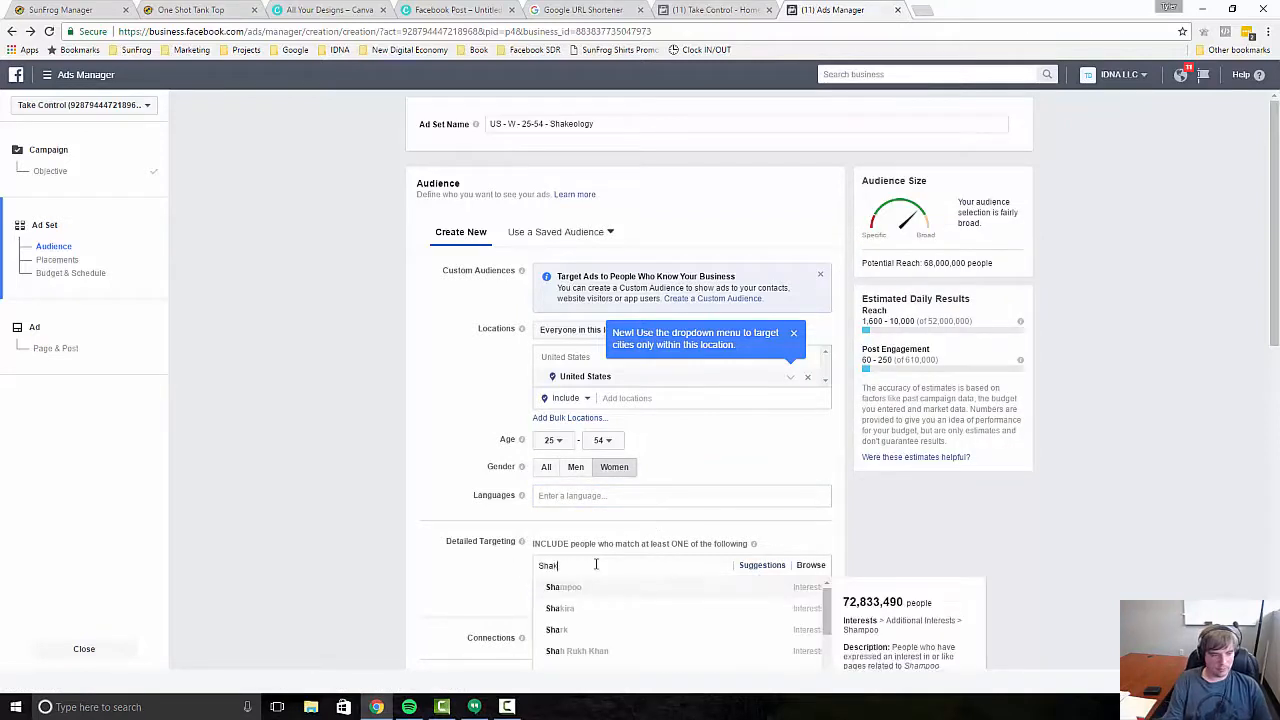
{"action": "type", "text": "eol"}
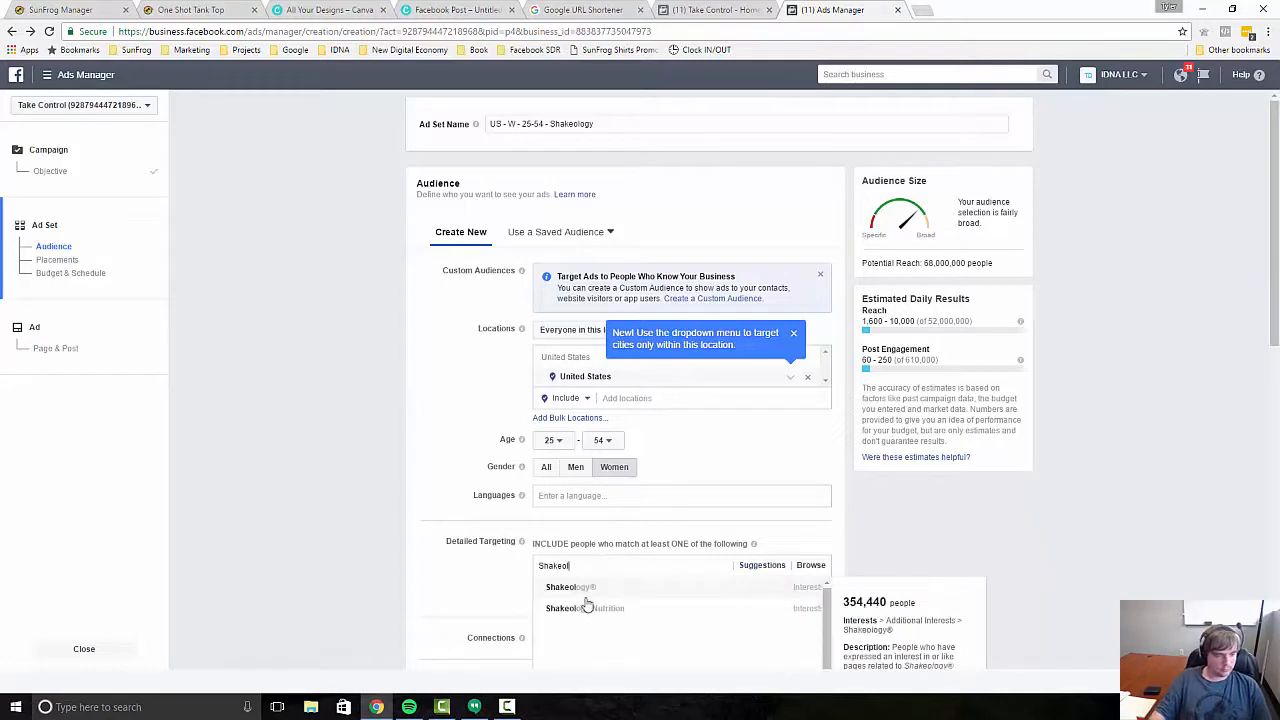
{"action": "left_click", "coordinate": [582, 593]}
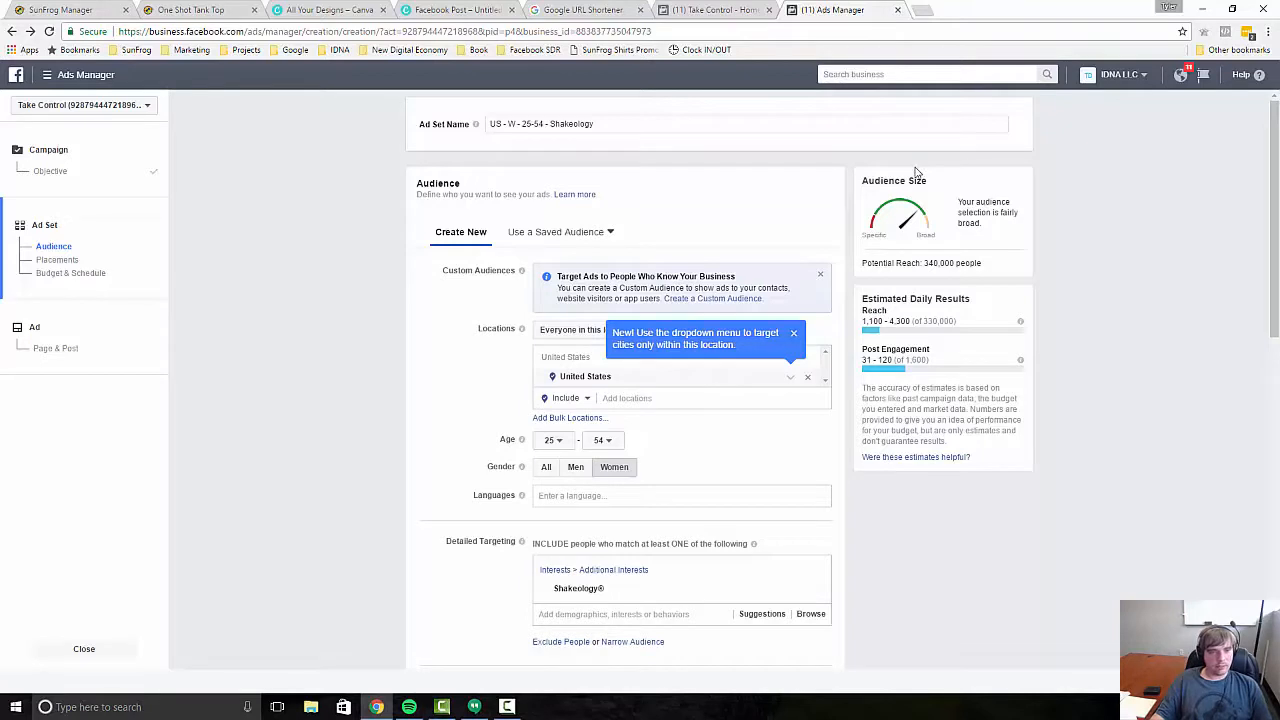
- Review the audience settings and look through the list of saved audiences without choosing one
{"action": "scroll", "coordinate": [620, 277], "scroll_direction": "down", "scroll_amount": 3}
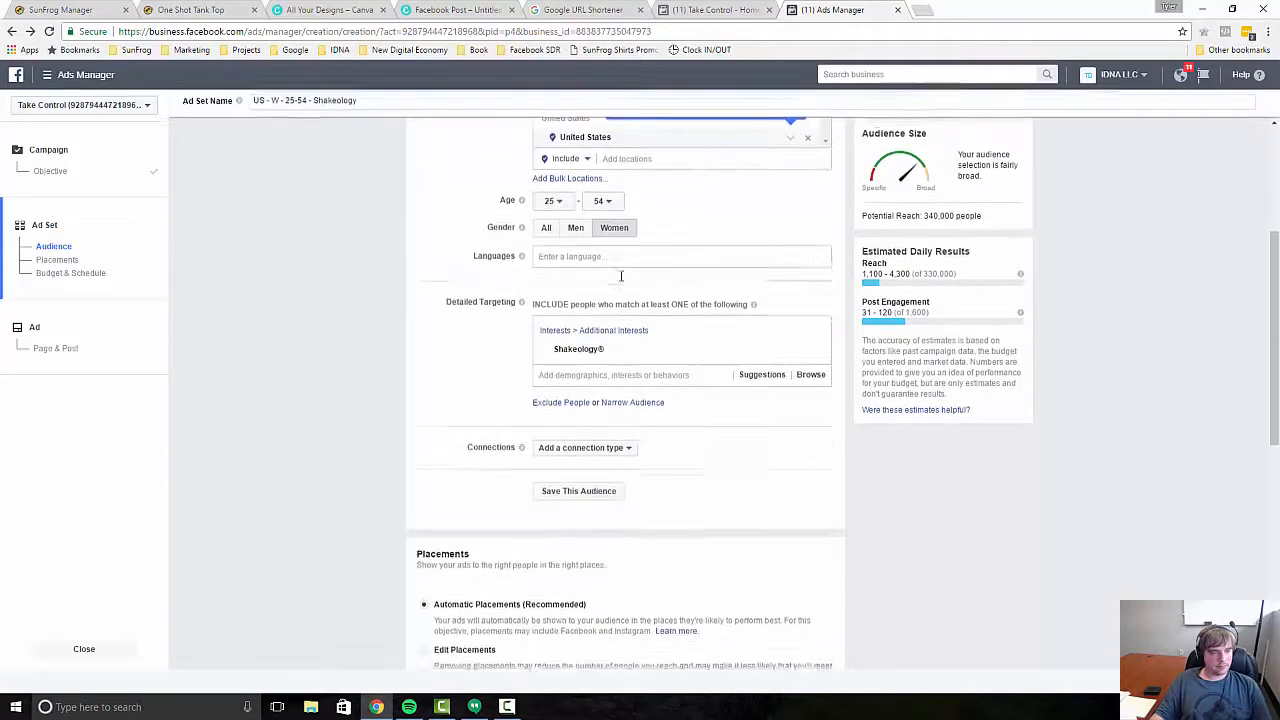
{"action": "scroll", "coordinate": [600, 274], "scroll_direction": "up", "scroll_amount": 1}
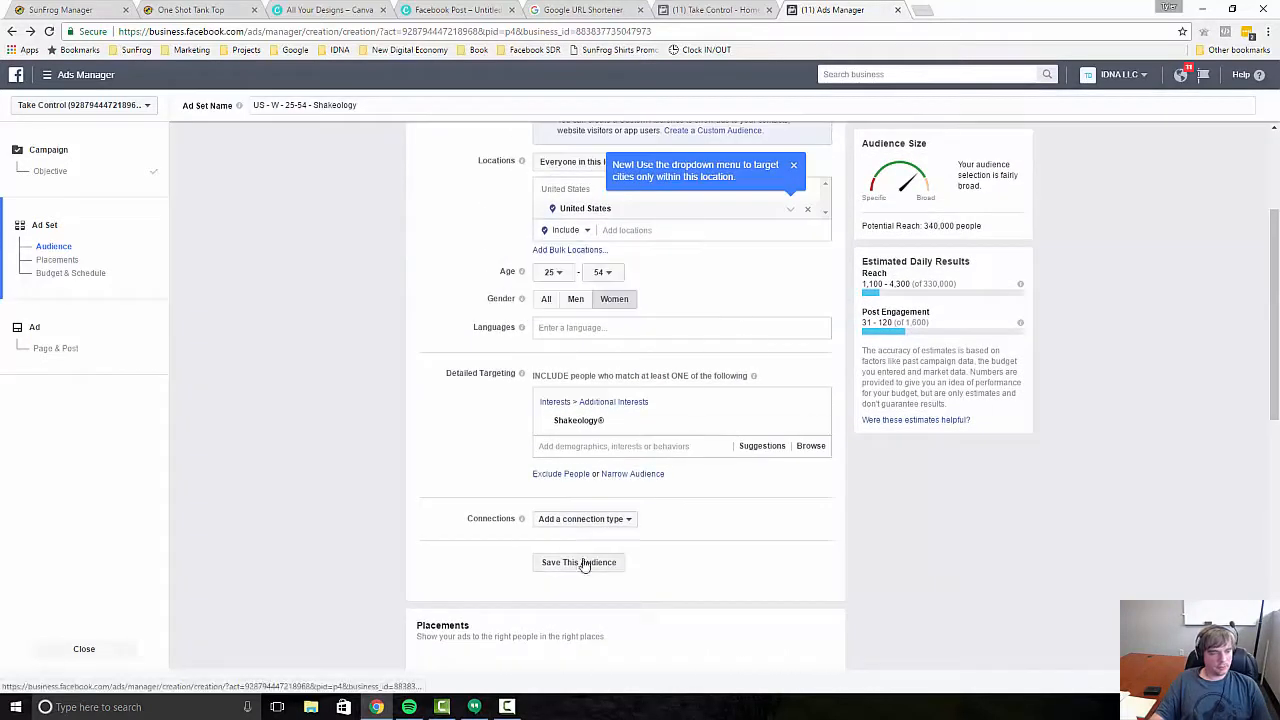
{"action": "scroll", "coordinate": [728, 302], "scroll_direction": "up", "scroll_amount": 2}
{"action": "left_click", "coordinate": [566, 232]}
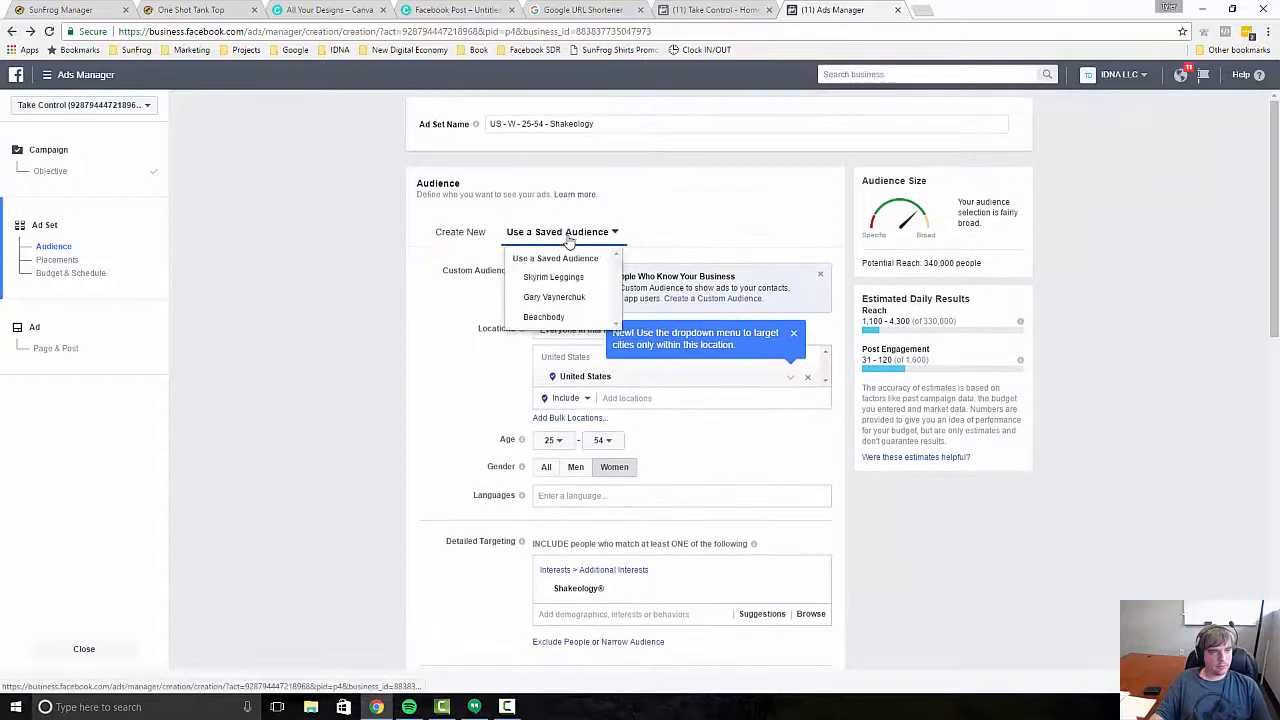
{"action": "left_click", "coordinate": [495, 375]}
- Switch the ad set from automatic to edited placements and exclude Instagram from the platforms
{"action": "scroll", "coordinate": [600, 440], "scroll_direction": "down", "scroll_amount": 2}
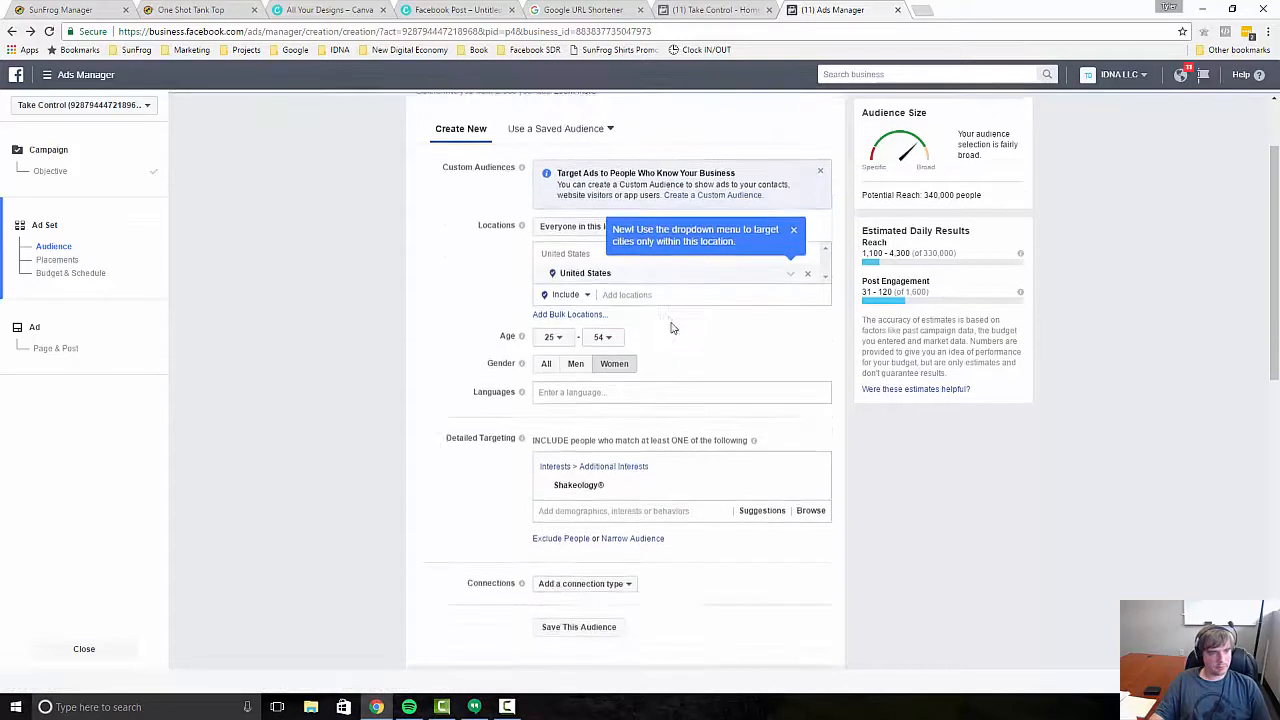
{"action": "scroll", "coordinate": [622, 490], "scroll_direction": "down", "scroll_amount": 4}
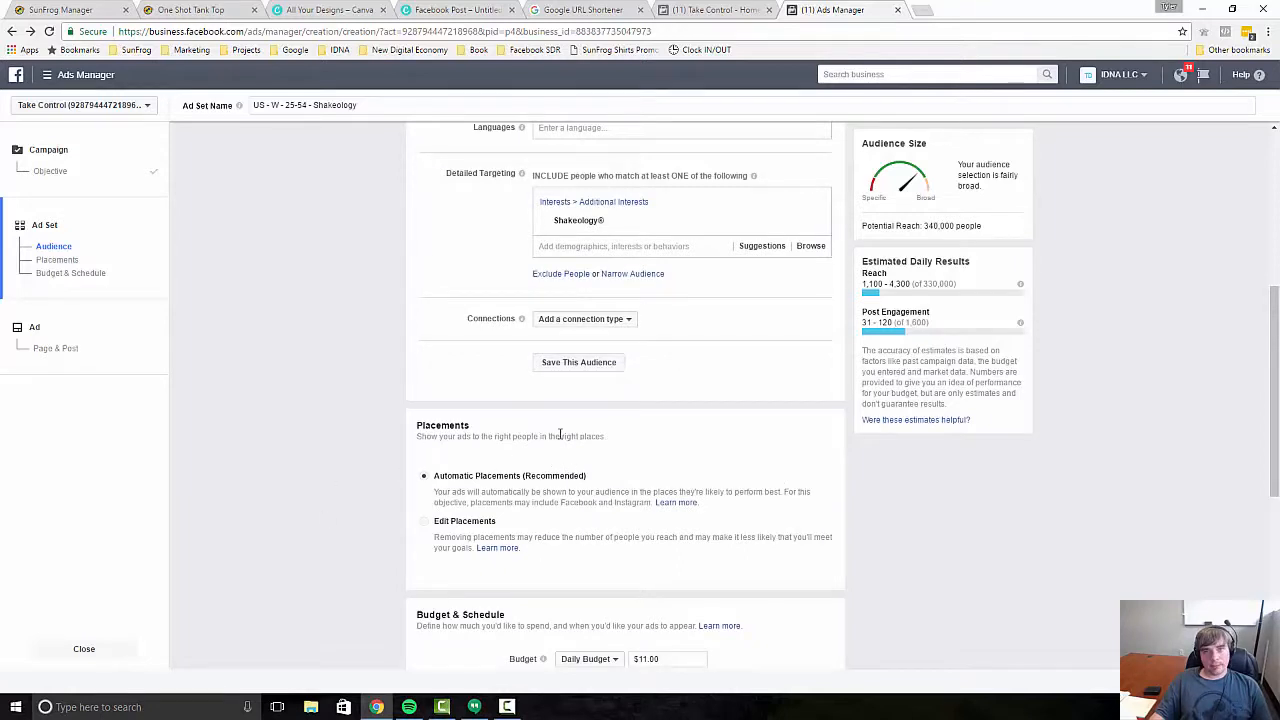
{"action": "scroll", "coordinate": [535, 447], "scroll_direction": "down", "scroll_amount": 1}
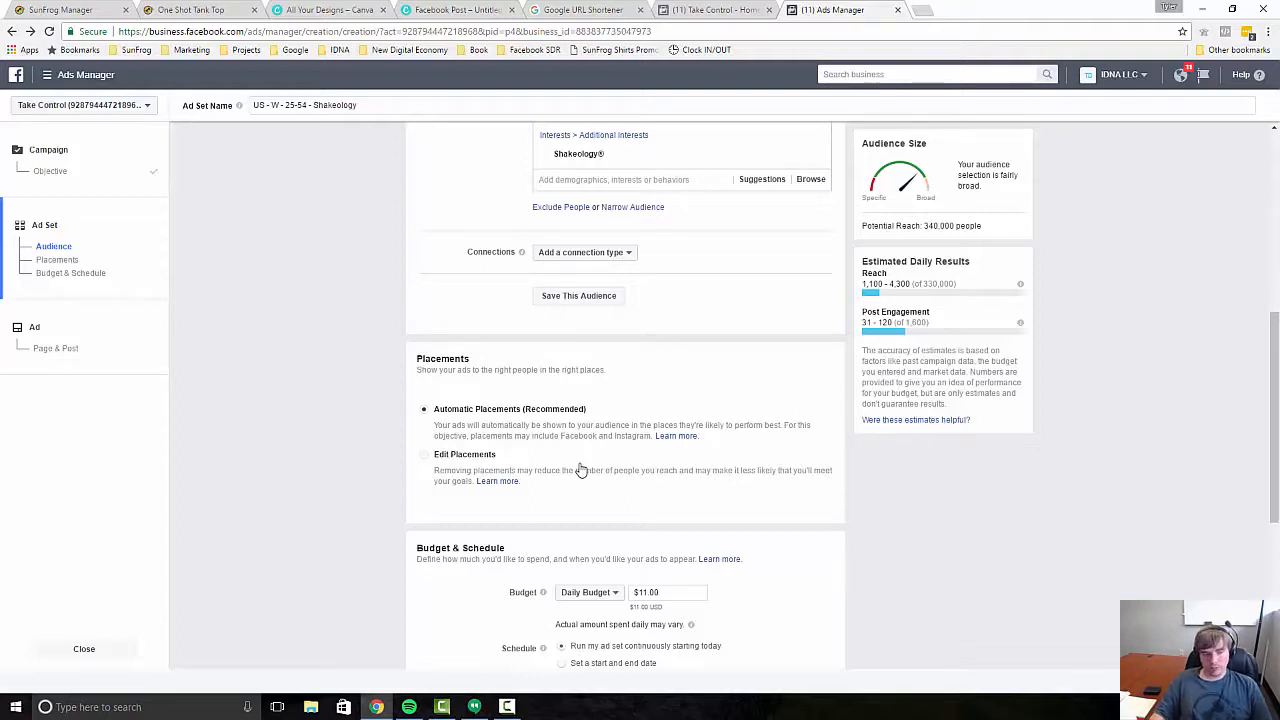
{"action": "left_click", "coordinate": [425, 455]}
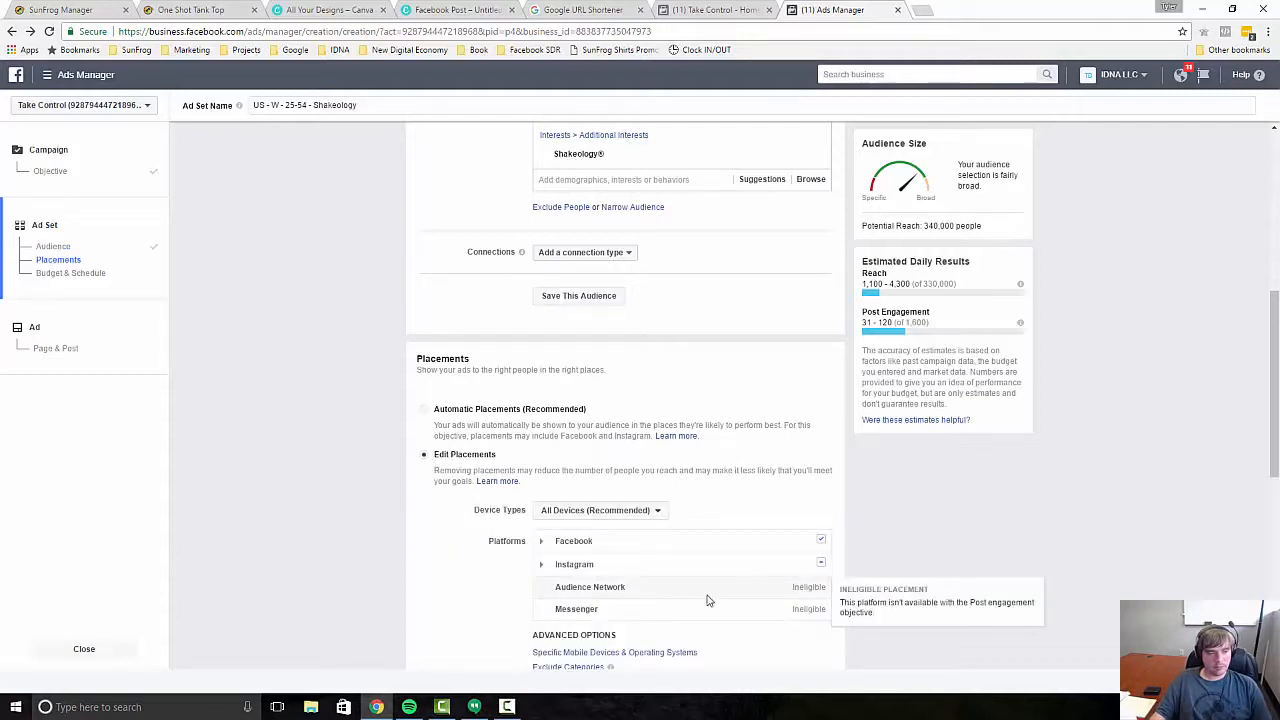
{"action": "left_click", "coordinate": [821, 564]}
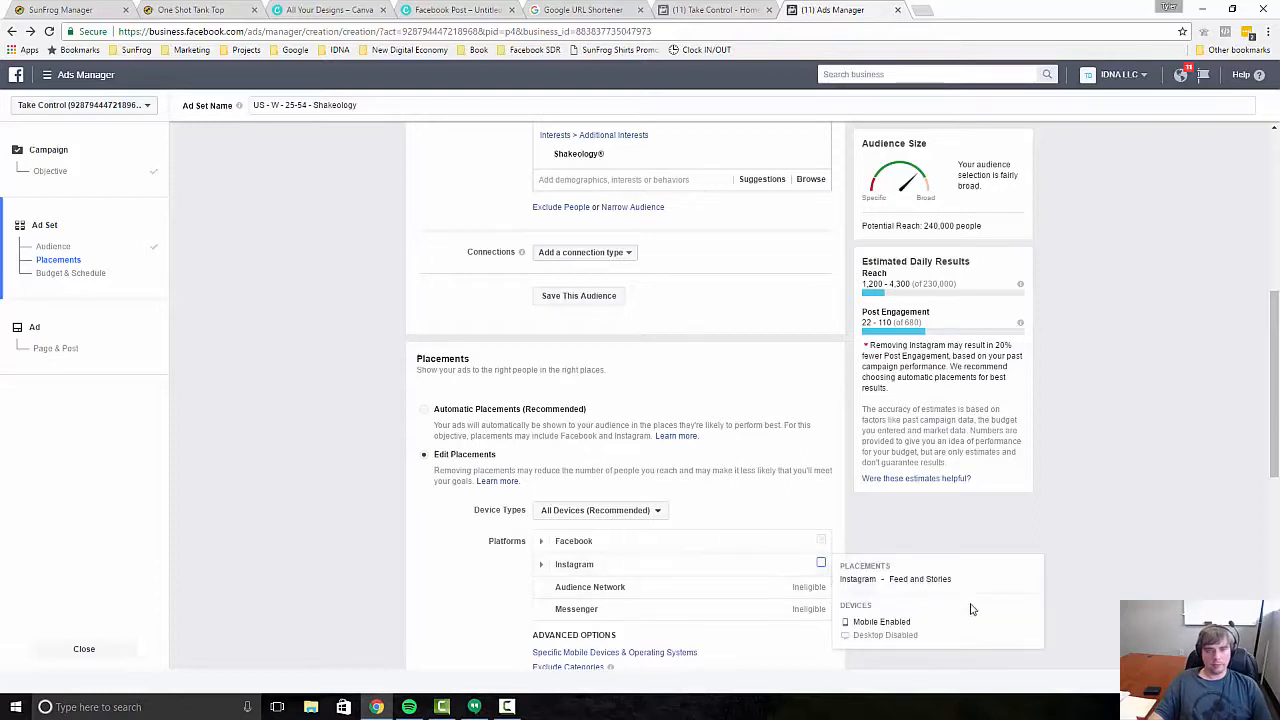
{"action": "scroll", "coordinate": [840, 589], "scroll_direction": "down", "scroll_amount": 1}
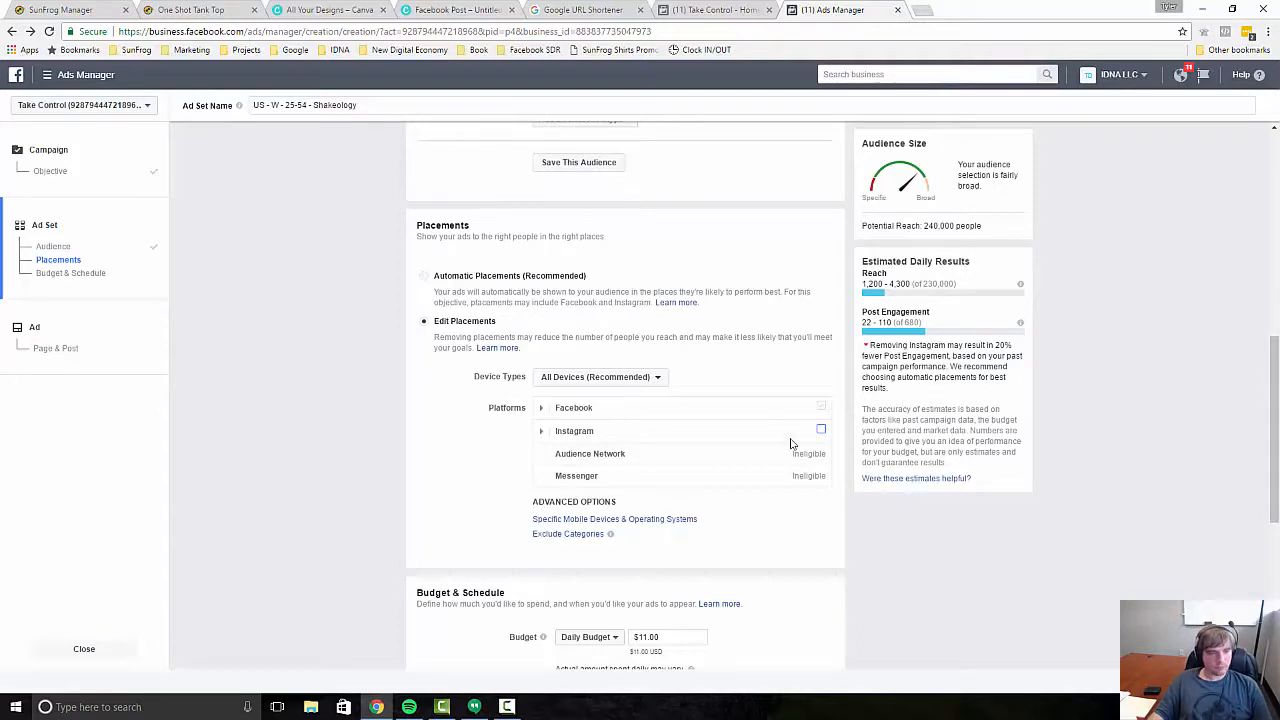
- Set the ad set's daily budget to $5.00
{"action": "scroll", "coordinate": [794, 443], "scroll_direction": "down", "scroll_amount": 1}
{"action": "left_click", "coordinate": [644, 504]}
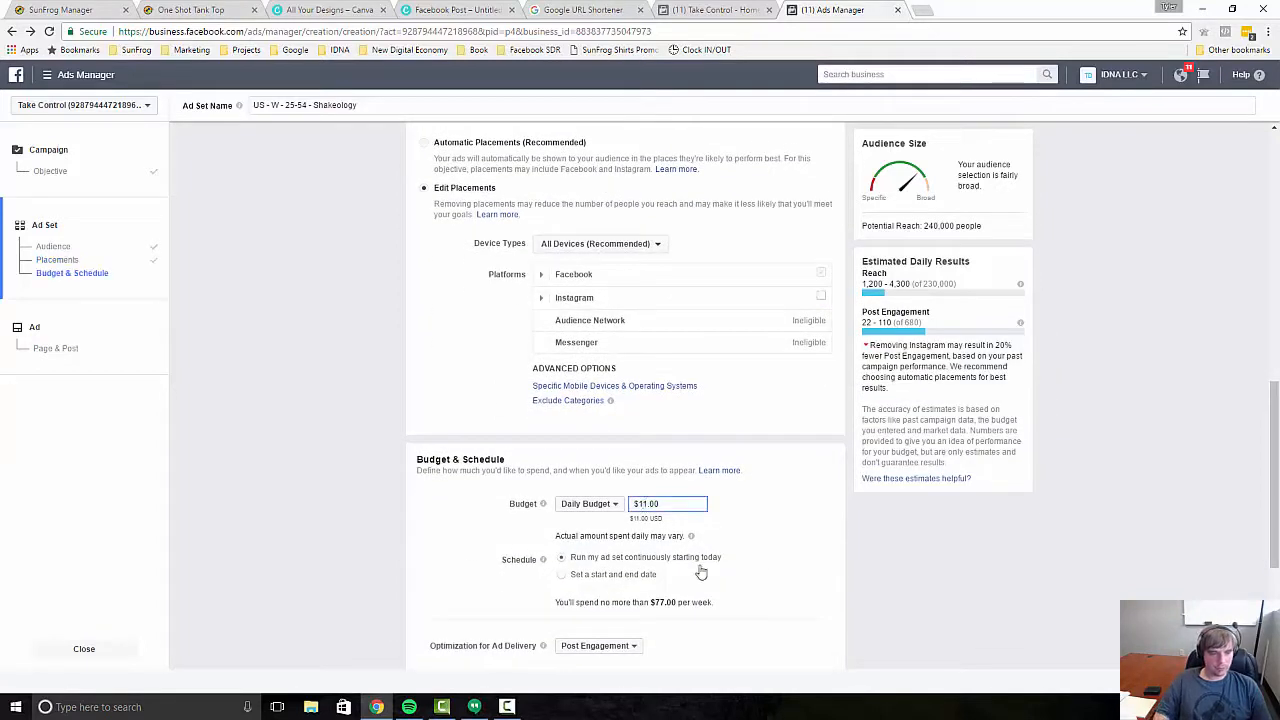
{"action": "key", "text": "BackSpace"}
{"action": "key", "text": "BackSpace"}
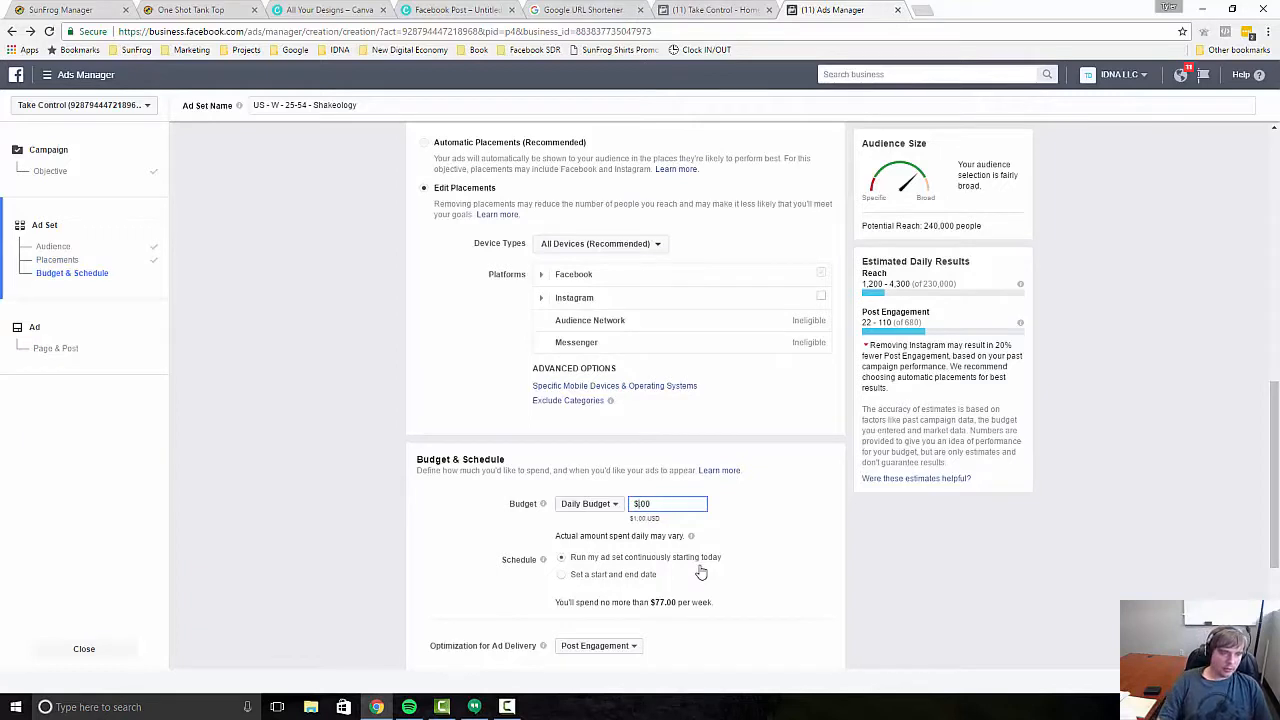
{"action": "type", "text": "5"}
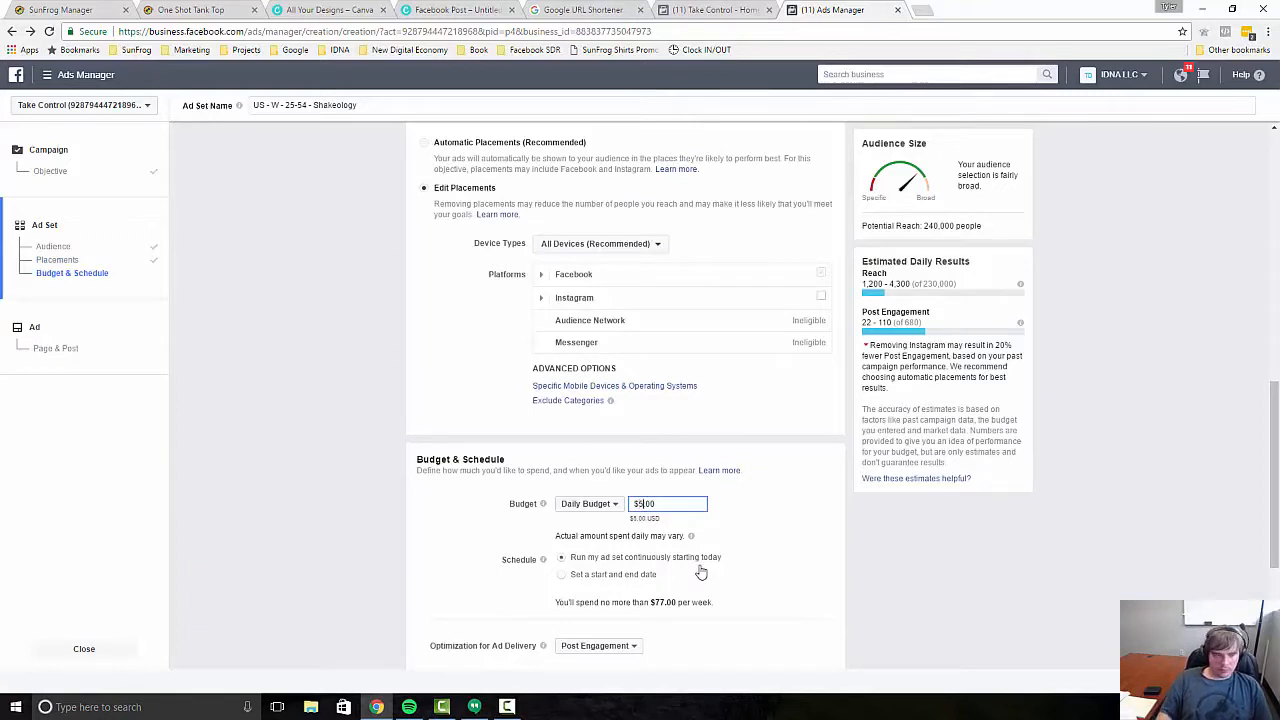
{"action": "left_click", "coordinate": [743, 513]}
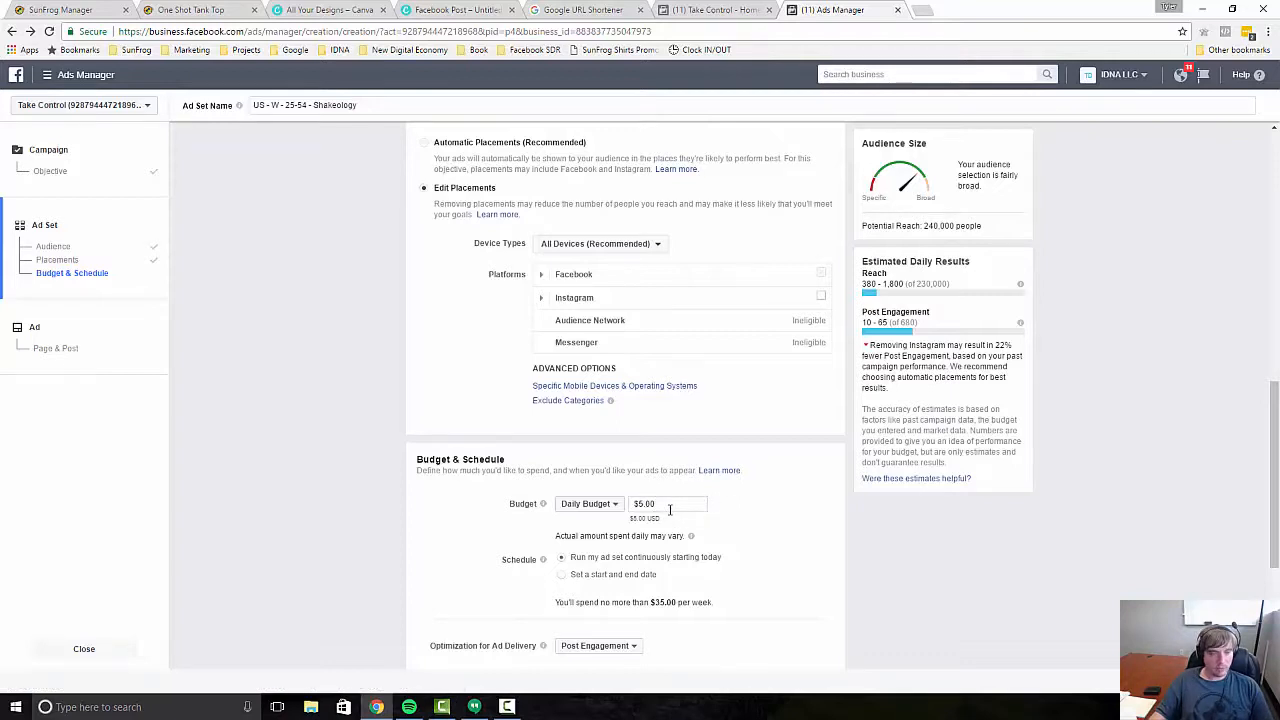
- Review the remaining schedule, bidding and delivery settings and continue to the ad's page and post setup
{"action": "scroll", "coordinate": [751, 550], "scroll_direction": "down", "scroll_amount": 1}
{"action": "scroll", "coordinate": [751, 550], "scroll_direction": "down", "scroll_amount": 1}
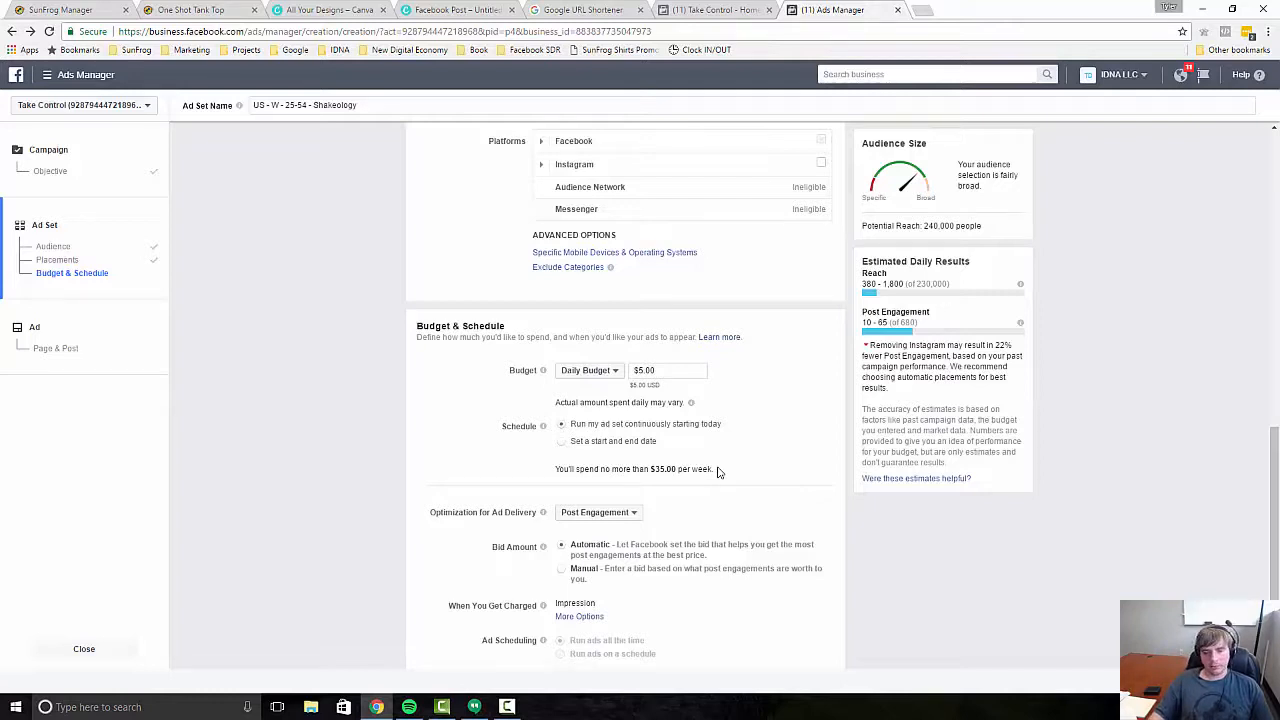
{"action": "scroll", "coordinate": [494, 477], "scroll_direction": "down", "scroll_amount": 3}
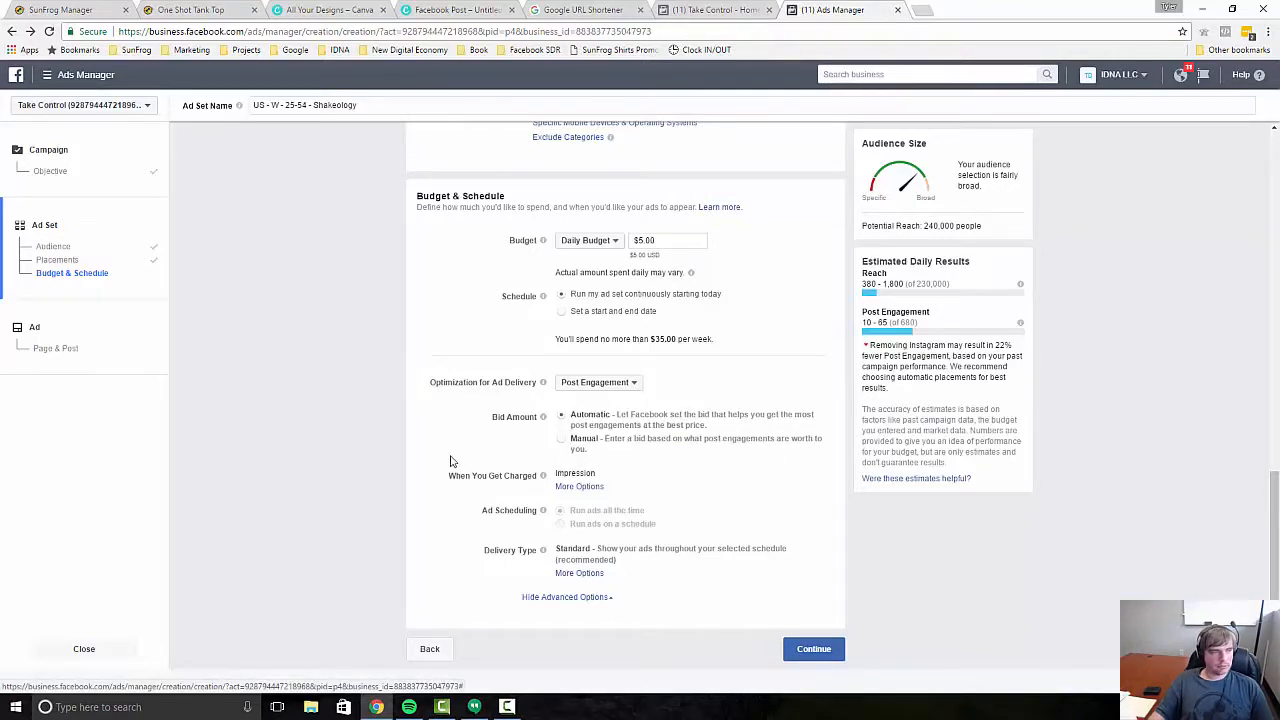
{"action": "left_click", "coordinate": [814, 649]}
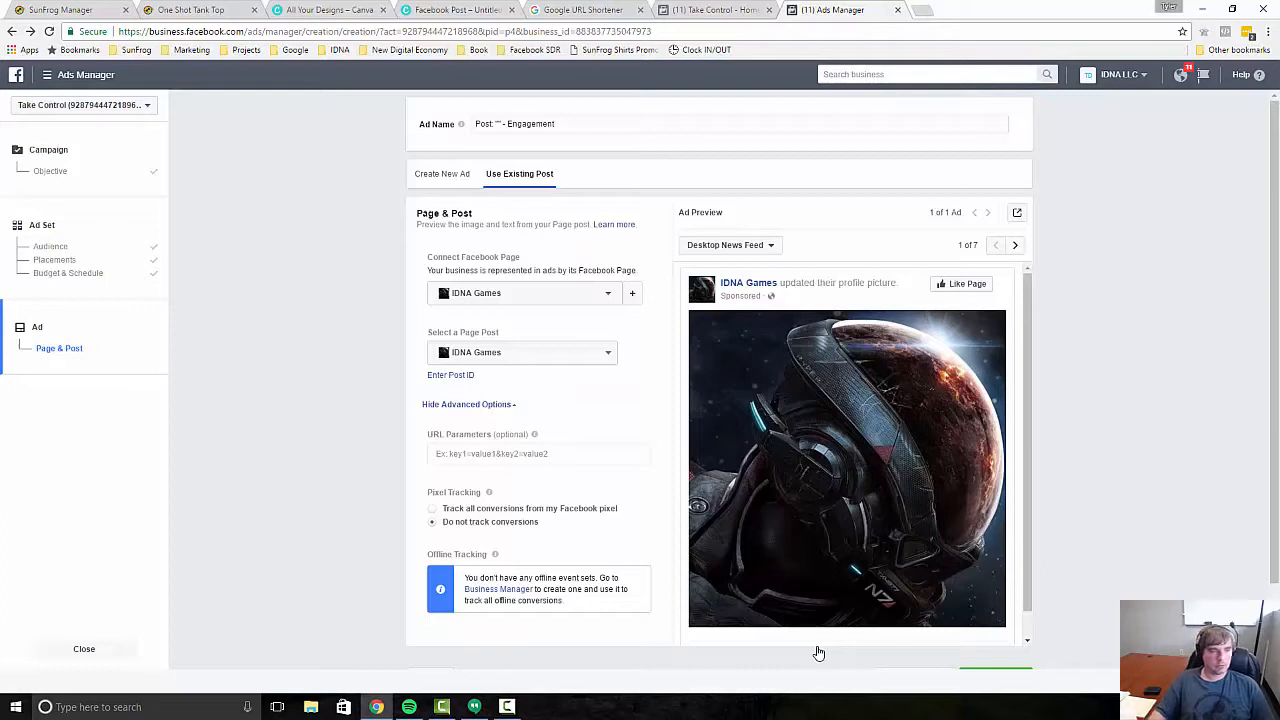
- Connect the Take Control Facebook page to the ad in place of IDNA Games
{"action": "left_click", "coordinate": [530, 297]}
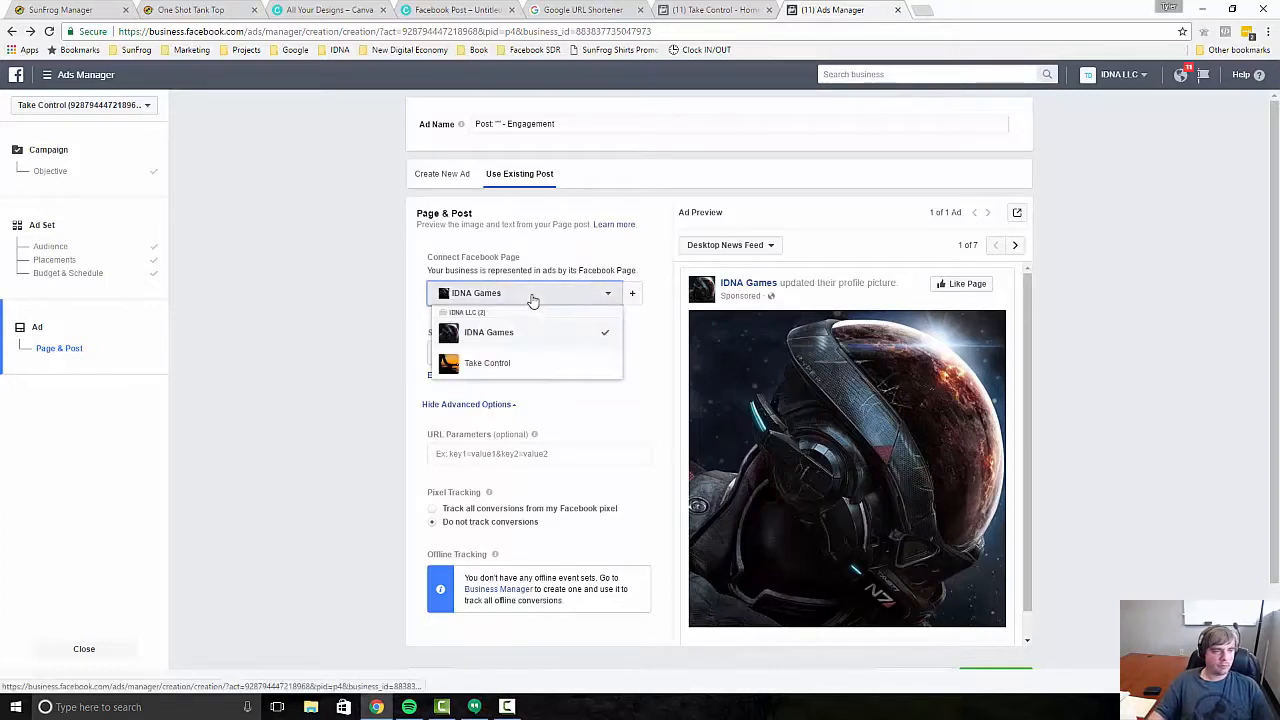
{"action": "left_click", "coordinate": [515, 363]}
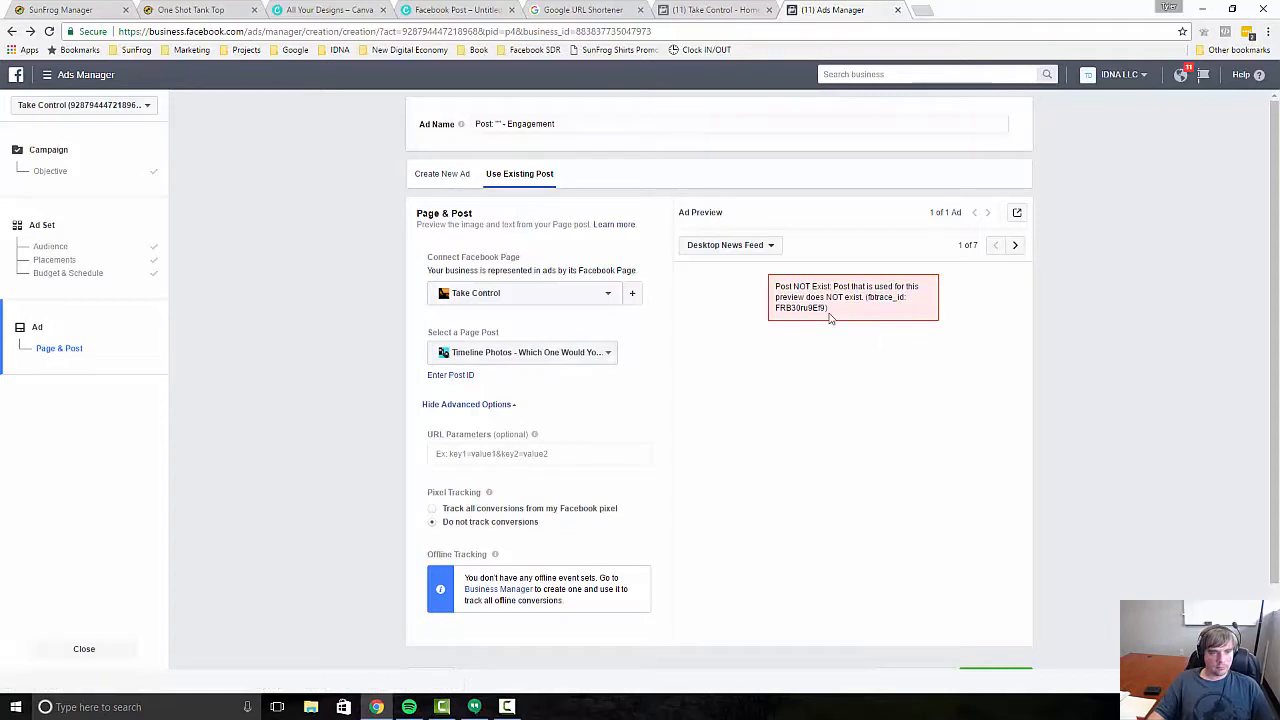
{"action": "scroll", "coordinate": [831, 317], "scroll_direction": "down", "scroll_amount": 2}
{"action": "scroll", "coordinate": [831, 317], "scroll_direction": "up", "scroll_amount": 2}
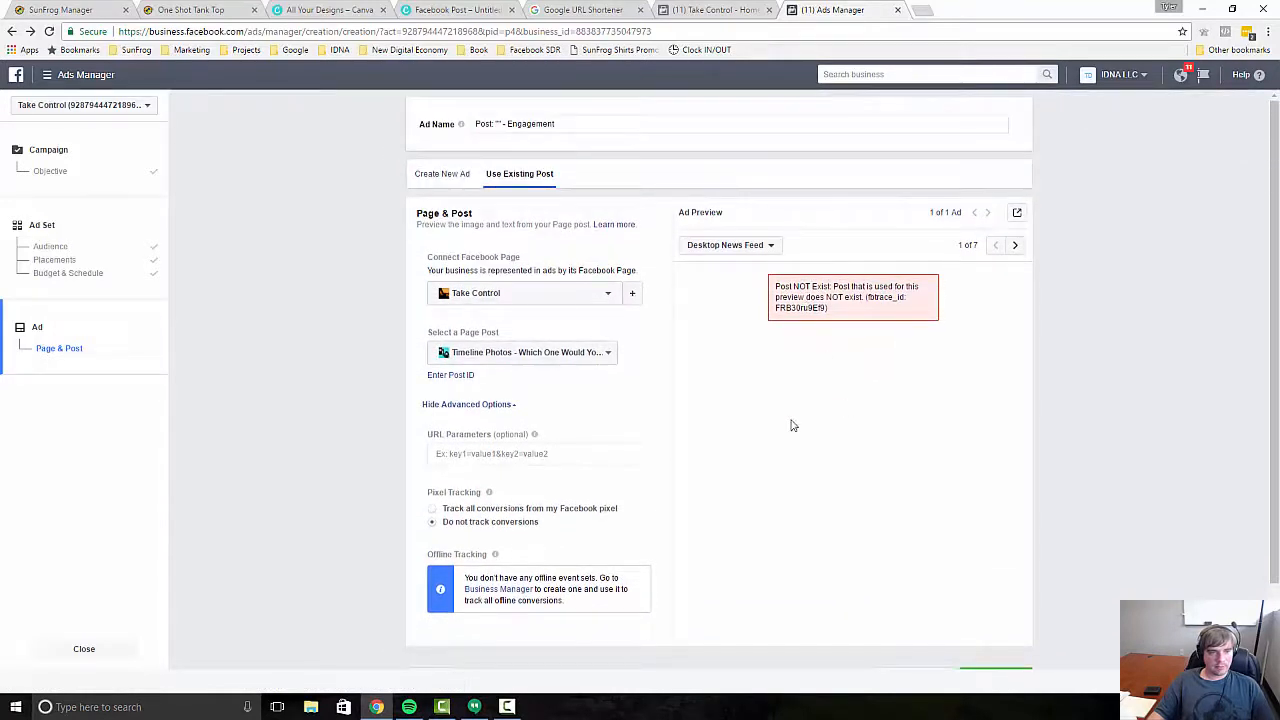
- Compare the two One Shot page posts and use the older "Which One Would You Wear? Get Yours Here" post with the fire emojis
{"action": "left_click", "coordinate": [486, 356]}
{"action": "left_click", "coordinate": [585, 475]}
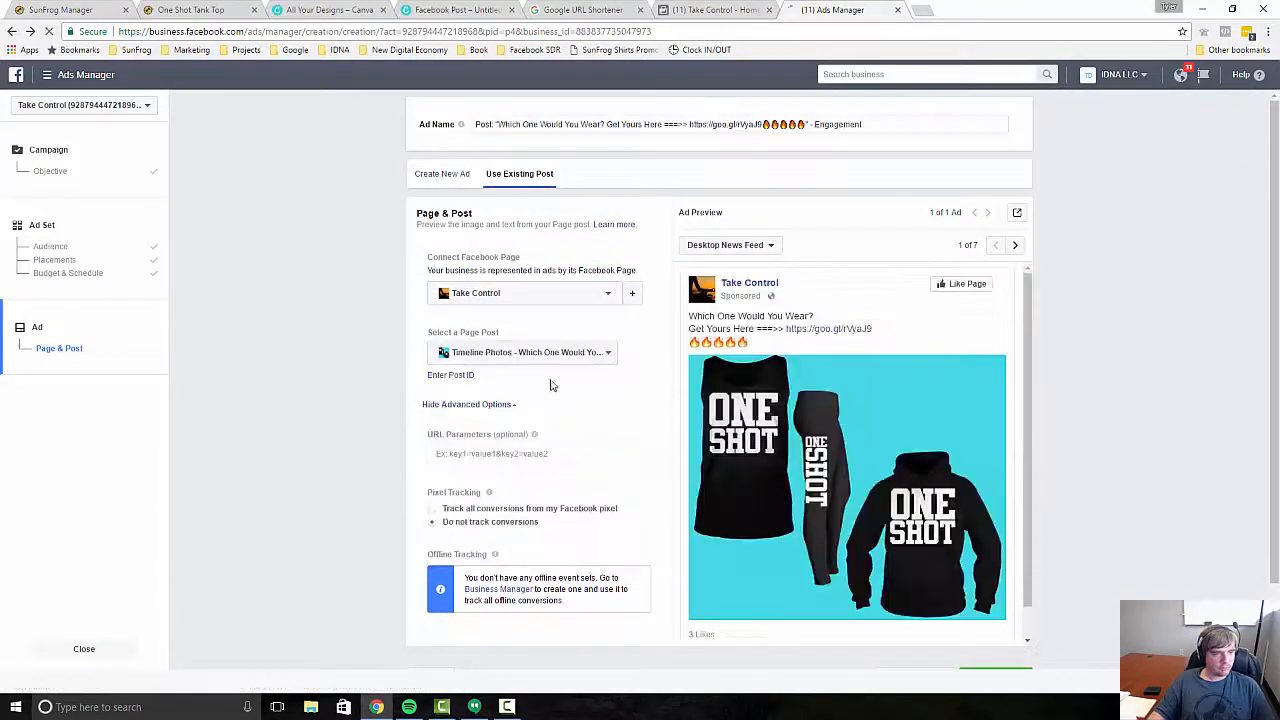
{"action": "left_click", "coordinate": [550, 358]}
{"action": "left_click", "coordinate": [548, 400]}
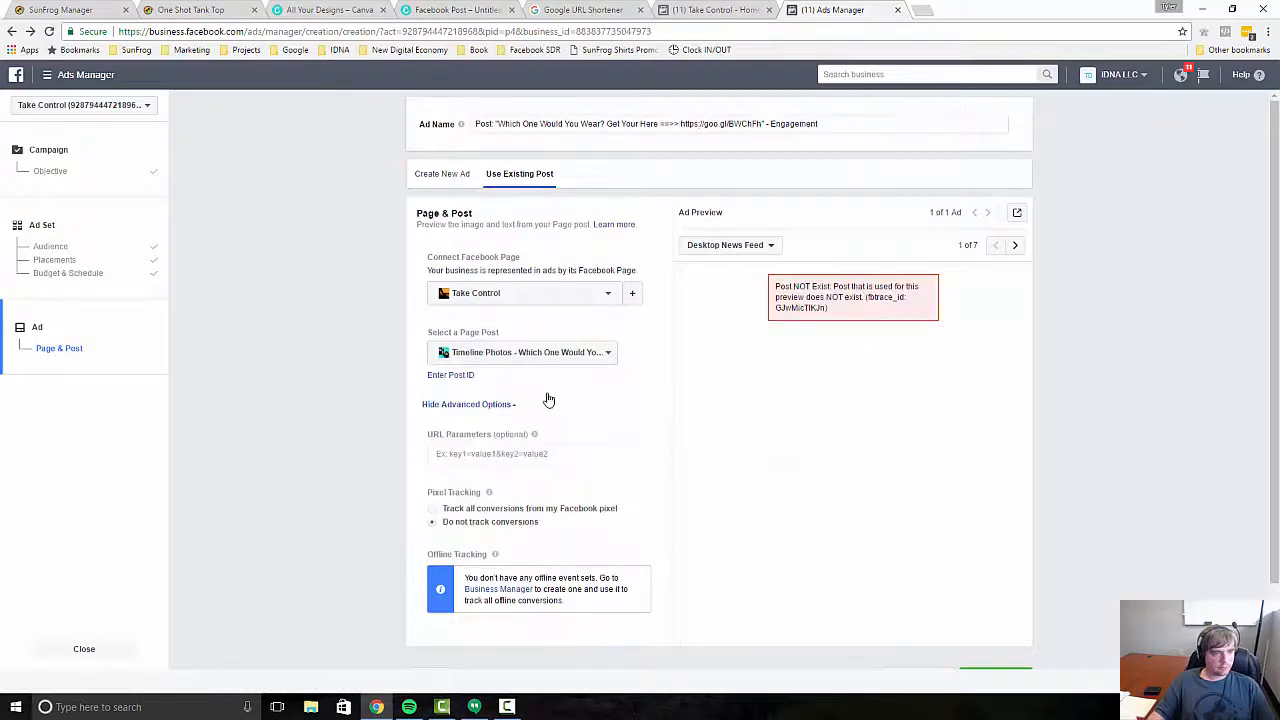
{"action": "left_click", "coordinate": [560, 356]}
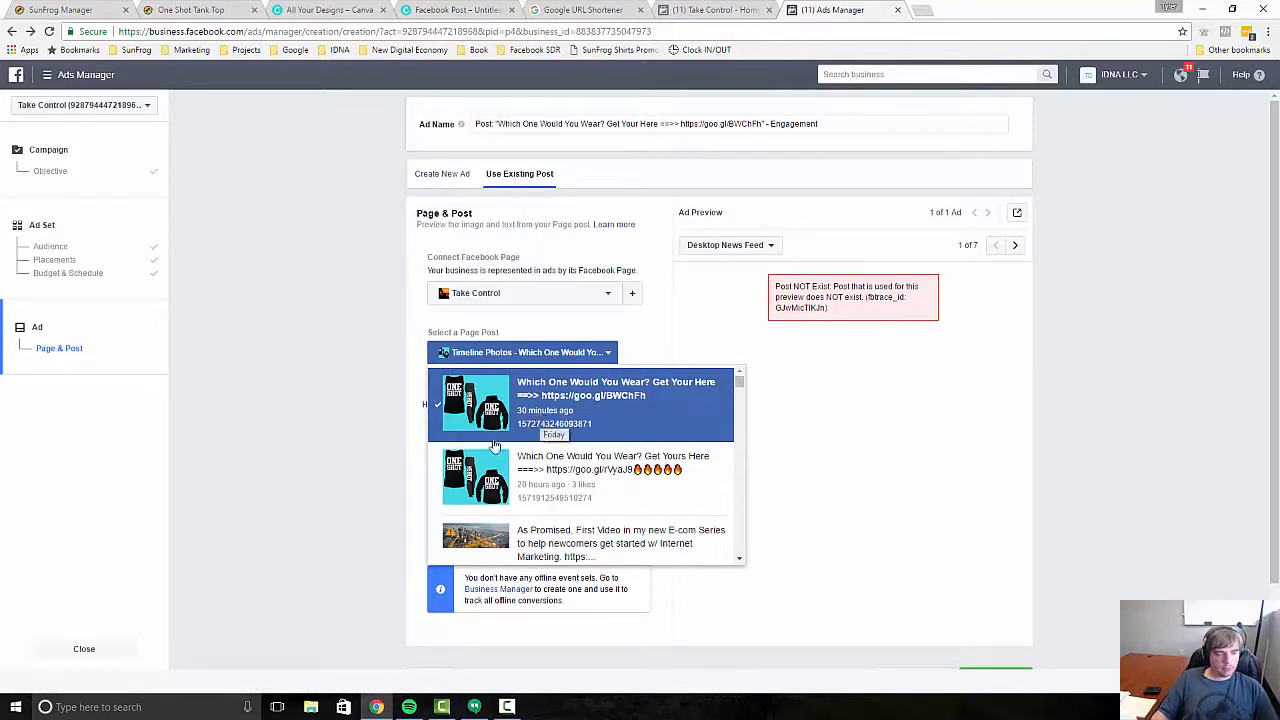
{"action": "left_click", "coordinate": [565, 485]}
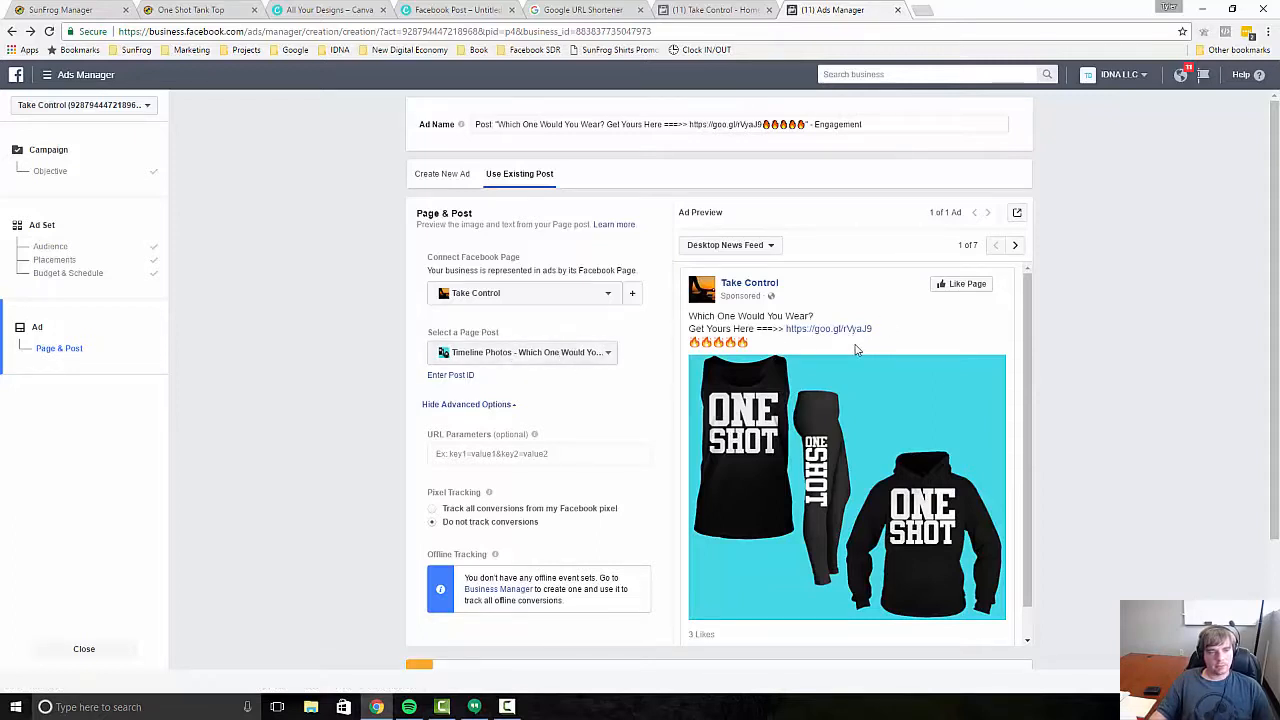
- Check the One Shot ad preview and set pixel tracking to track all conversions from the Facebook pixel
{"action": "scroll", "coordinate": [855, 349], "scroll_direction": "down", "scroll_amount": 1}
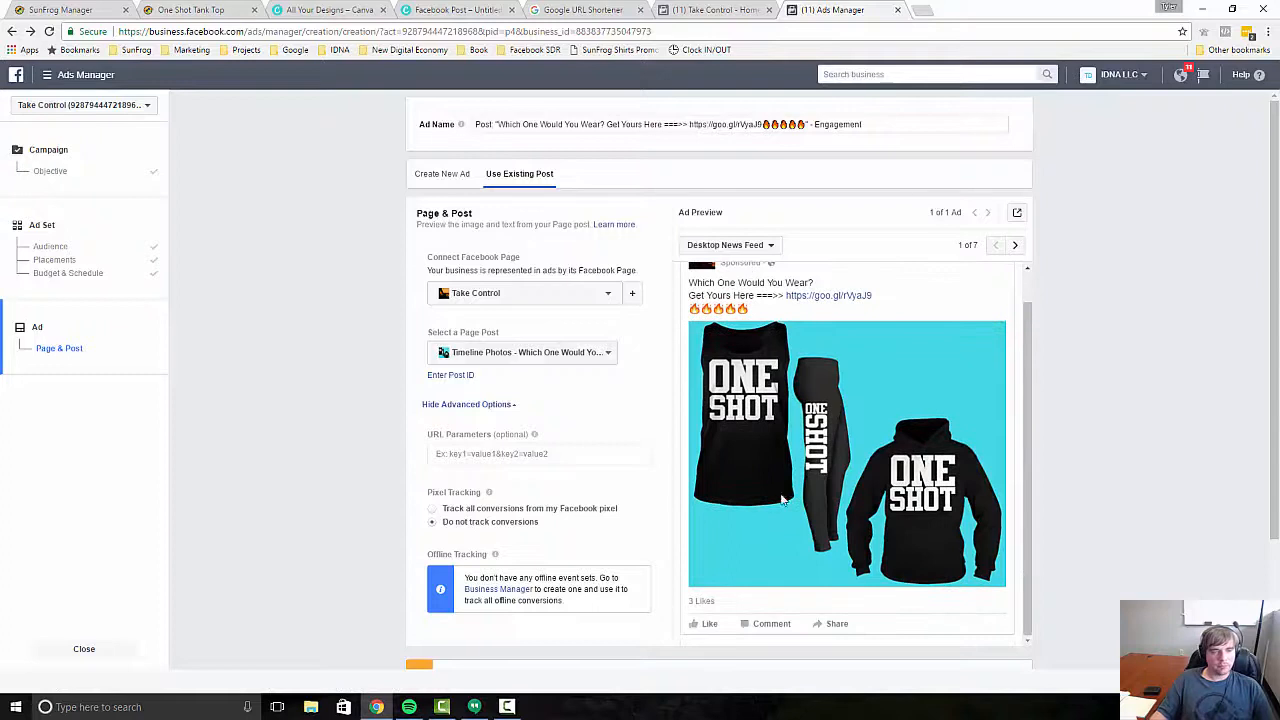
{"action": "scroll", "coordinate": [855, 349], "scroll_direction": "down", "scroll_amount": 1}
{"action": "scroll", "coordinate": [830, 458], "scroll_direction": "up", "scroll_amount": 1}
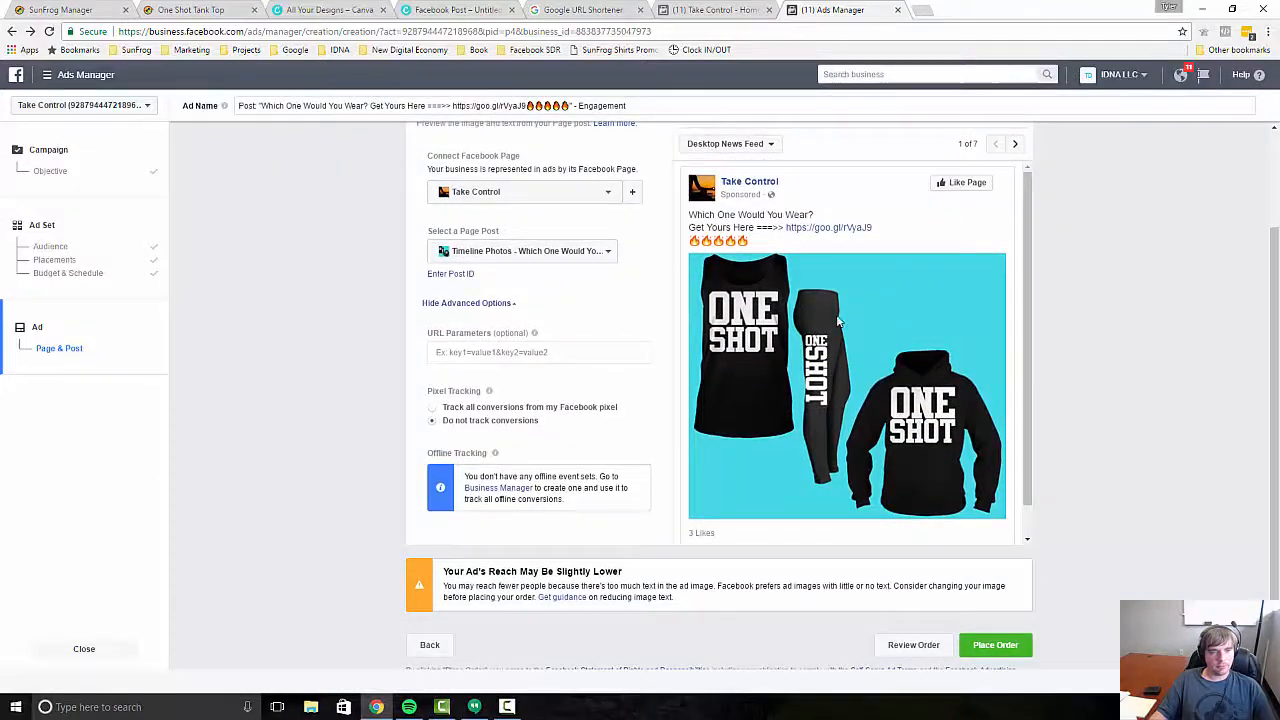
{"action": "scroll", "coordinate": [838, 294], "scroll_direction": "down", "scroll_amount": 1}
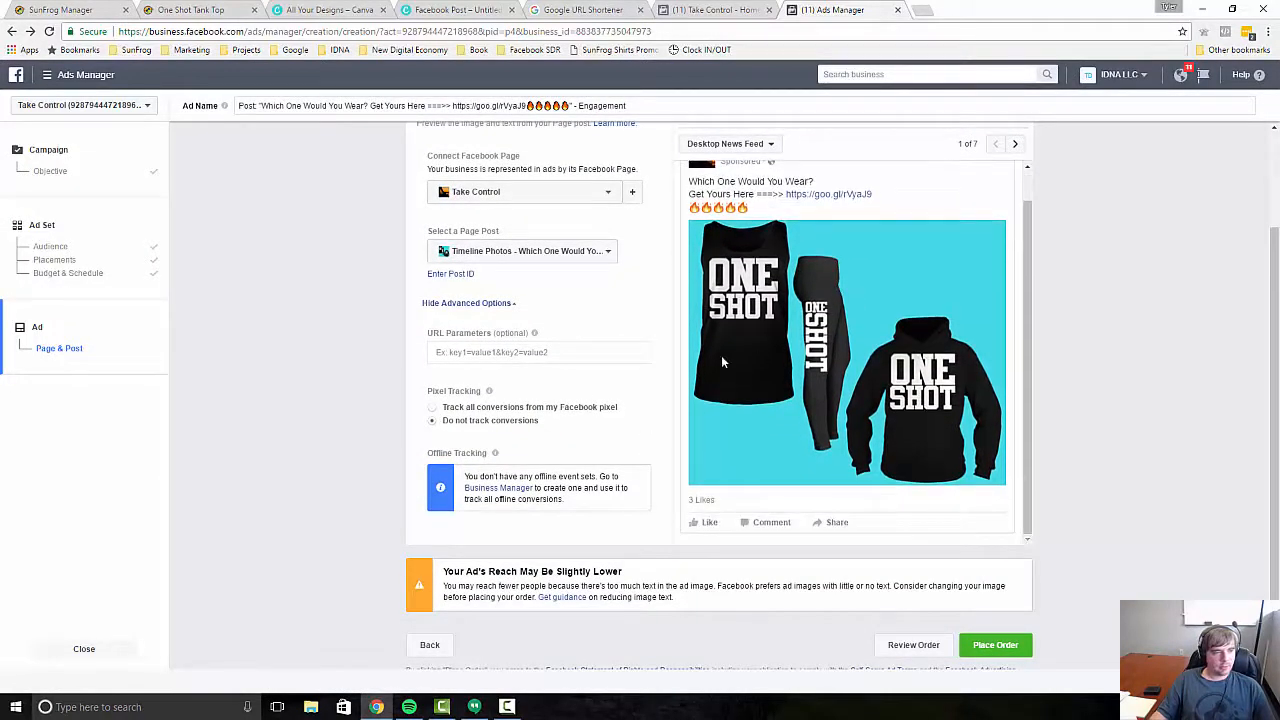
{"action": "mouse_move", "coordinate": [488, 393]}
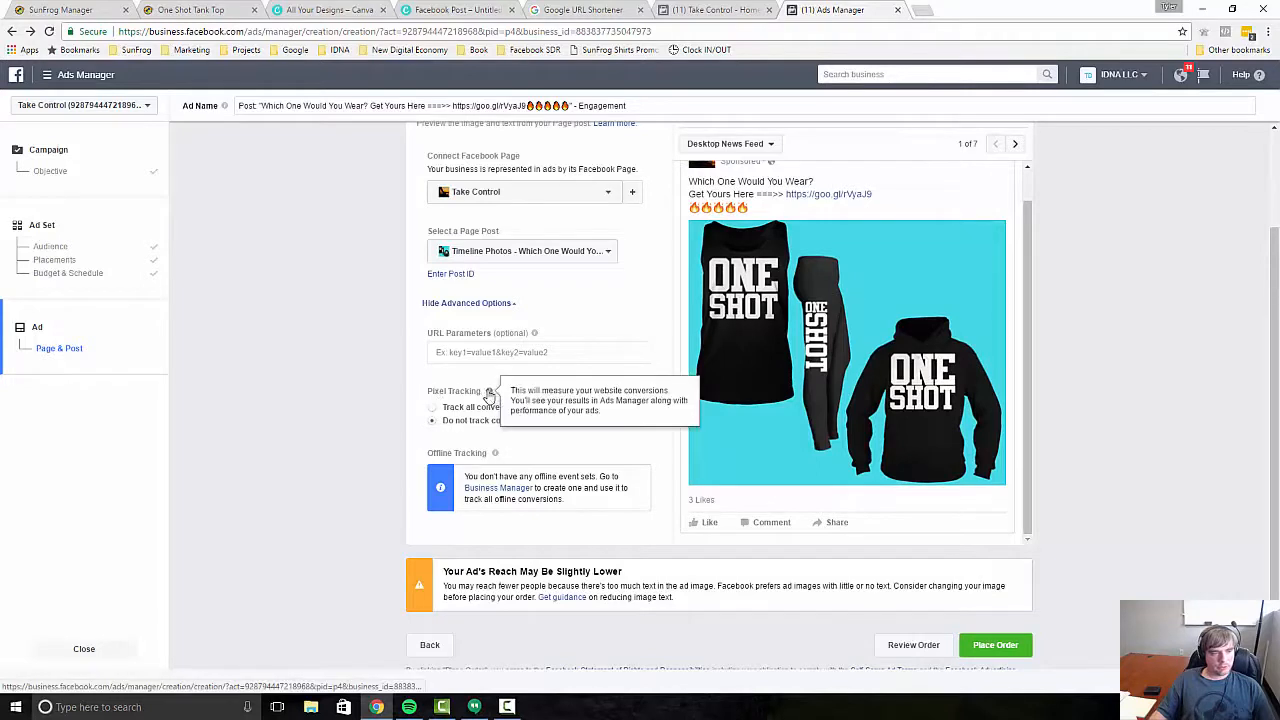
{"action": "left_click", "coordinate": [436, 412]}
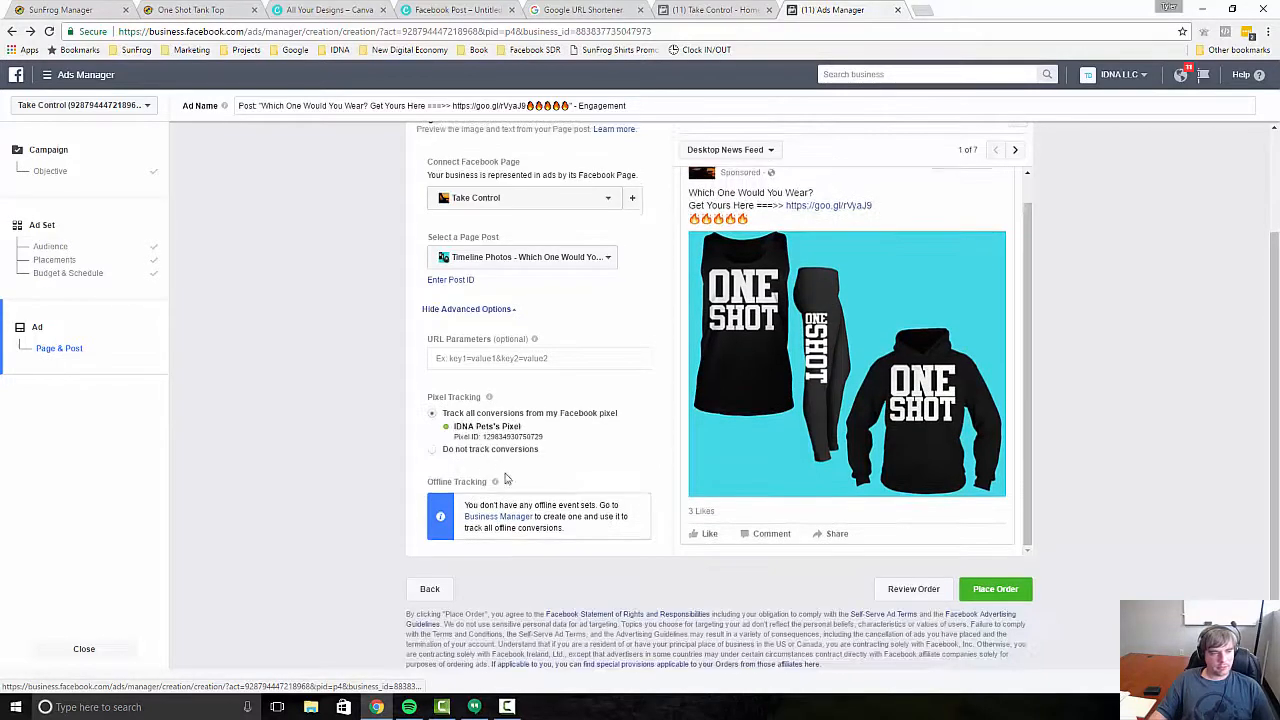